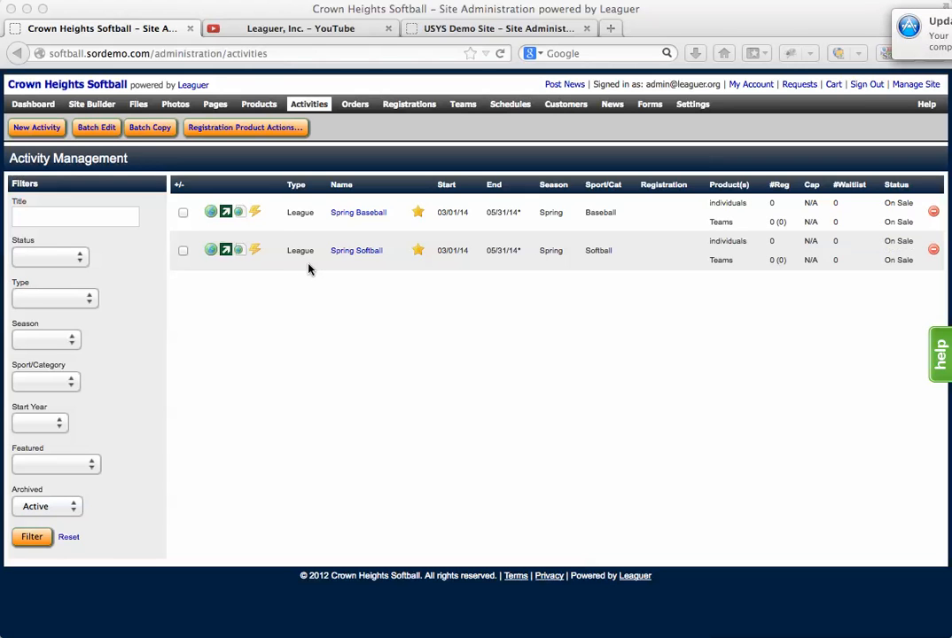
Show the actions available for the Spring Baseball activity
click(254, 212)
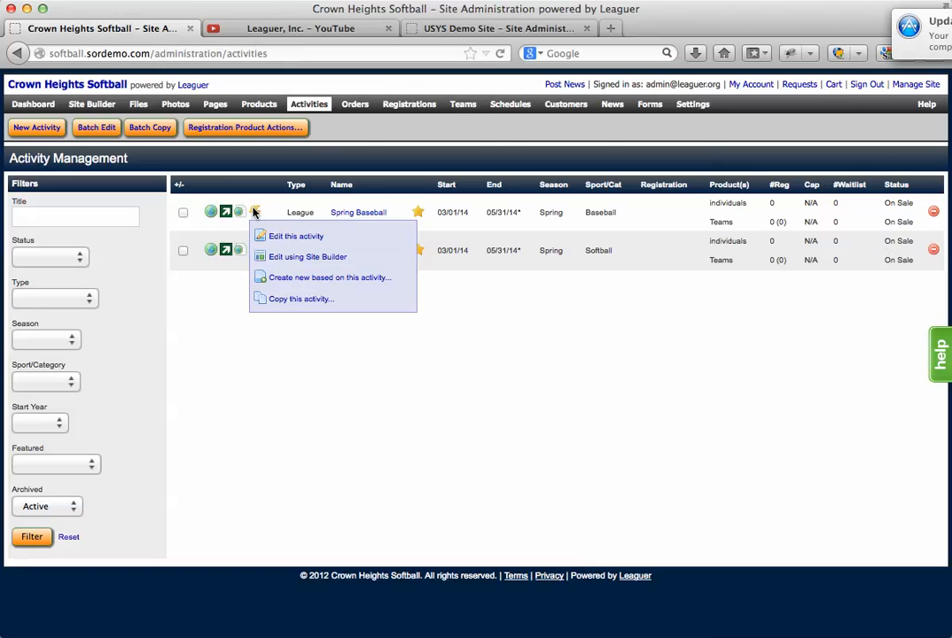
mouse_move(257, 213)
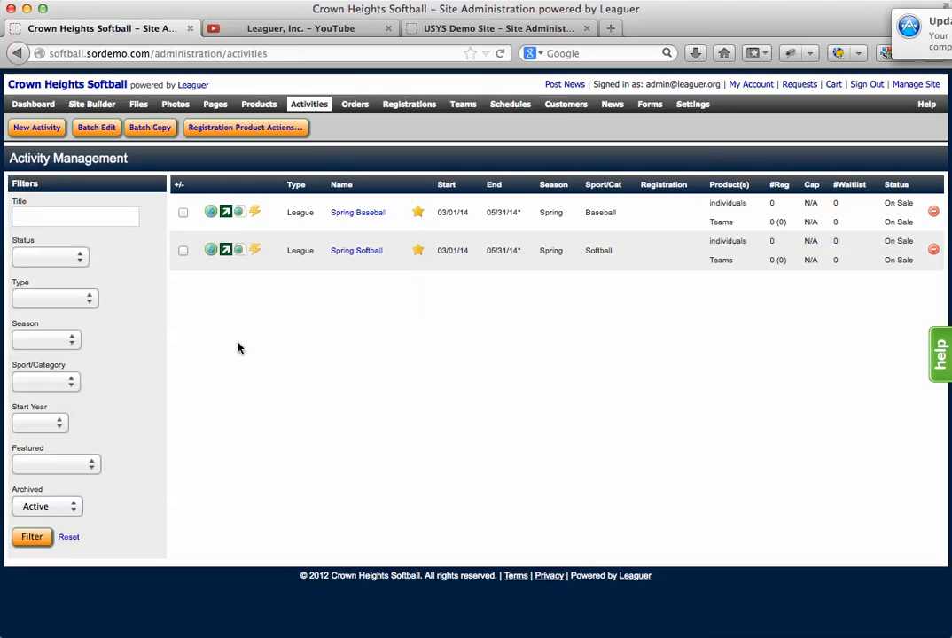
Start a new activity and create Travel Team as its new activity type
click(31, 130)
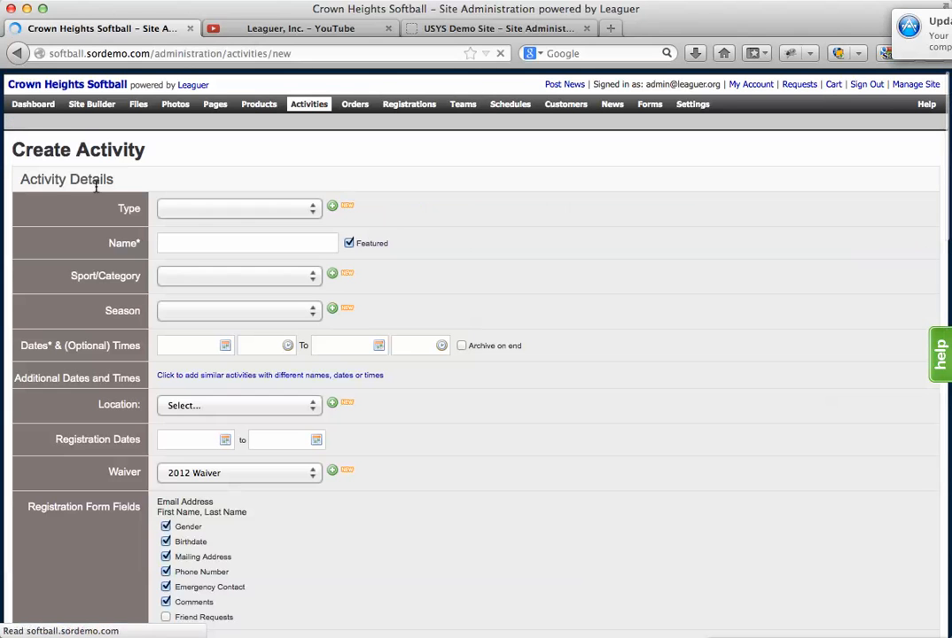
click(195, 210)
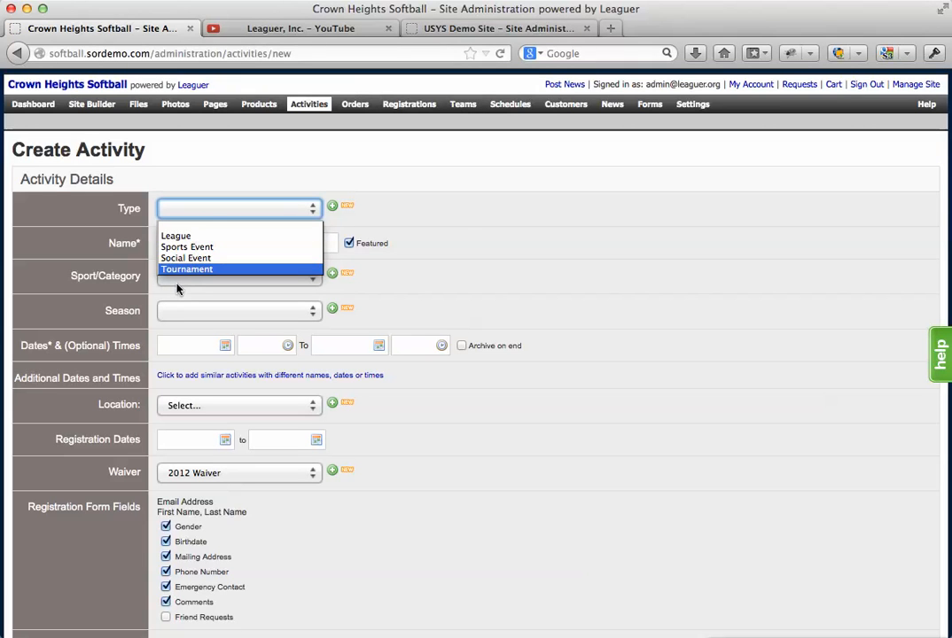
click(347, 211)
click(347, 210)
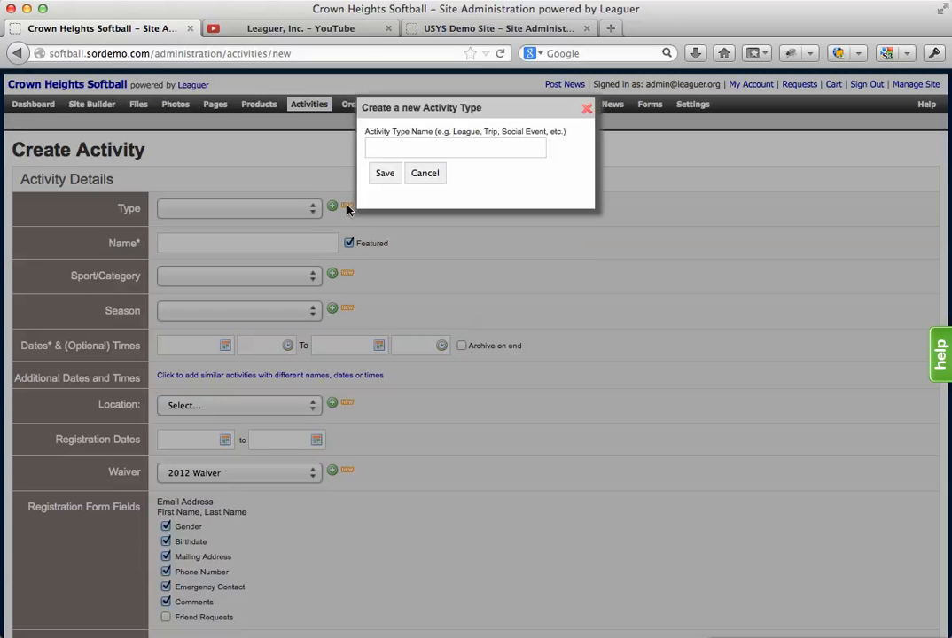
text(Travel Team)
click(386, 178)
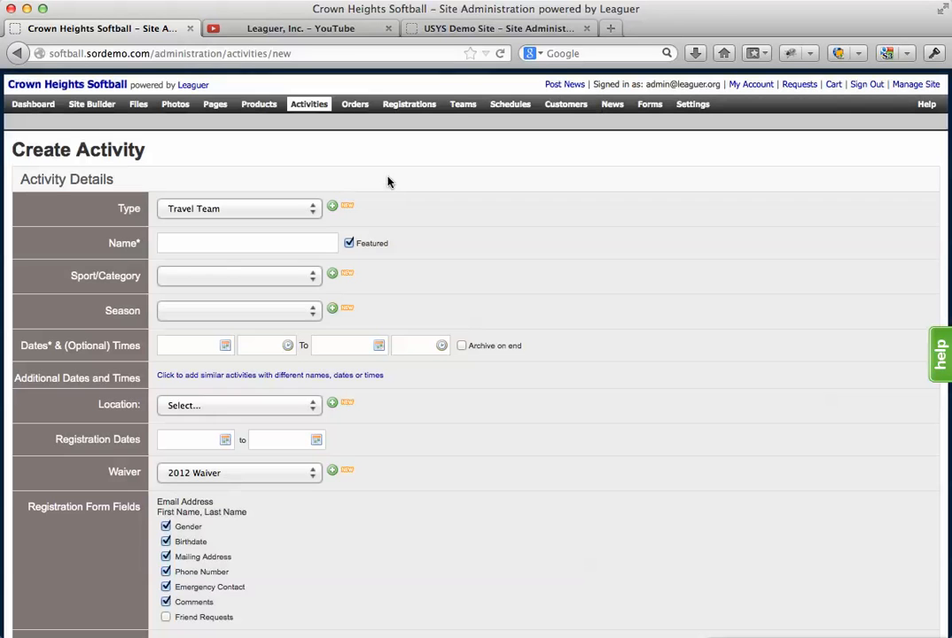
Name the activity 2014 Travel Team and create Volleyball as its new sport/category
click(235, 247)
text(2014 Travel Team)
click(226, 276)
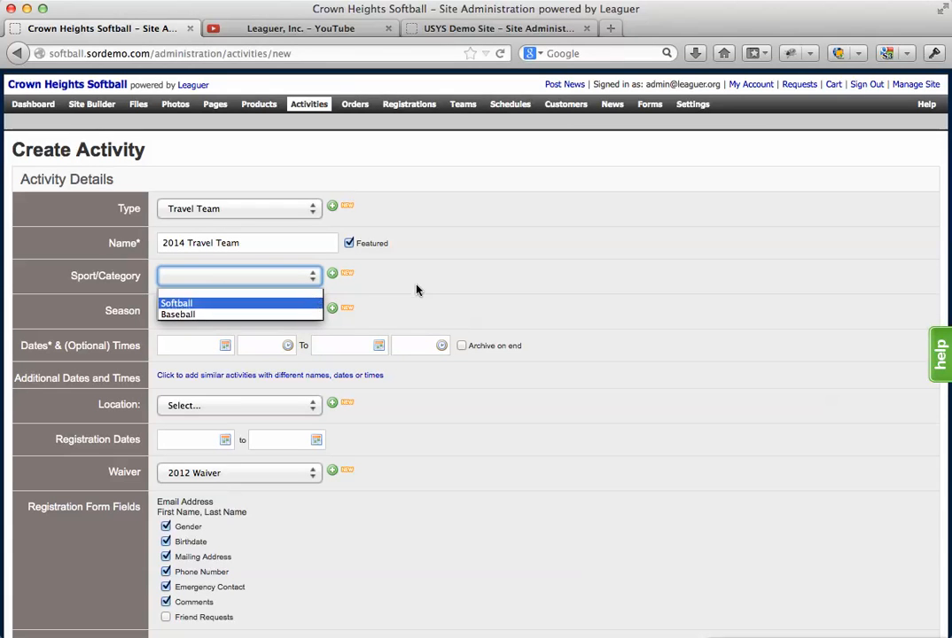
click(390, 279)
click(346, 273)
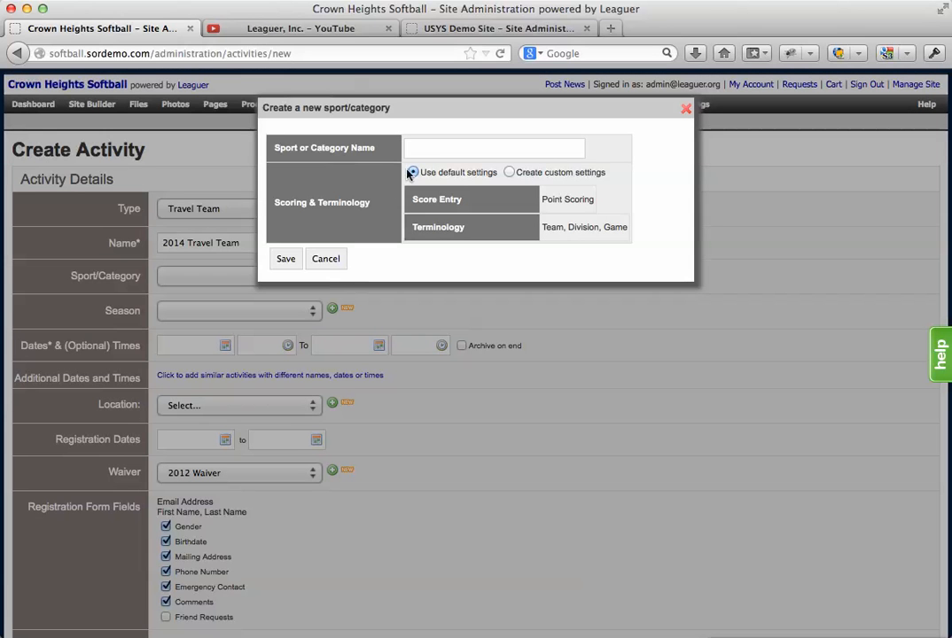
click(419, 147)
text(Voll)
key(Down)
key(Return)
key(Return)
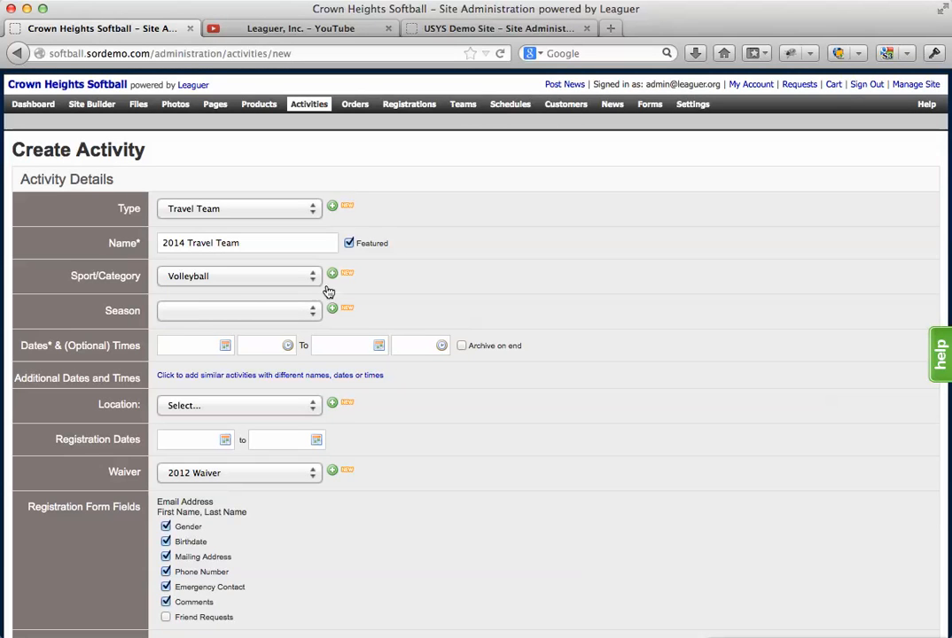
Set the activity's season to Spring and its start date to 03/01/2014
click(240, 311)
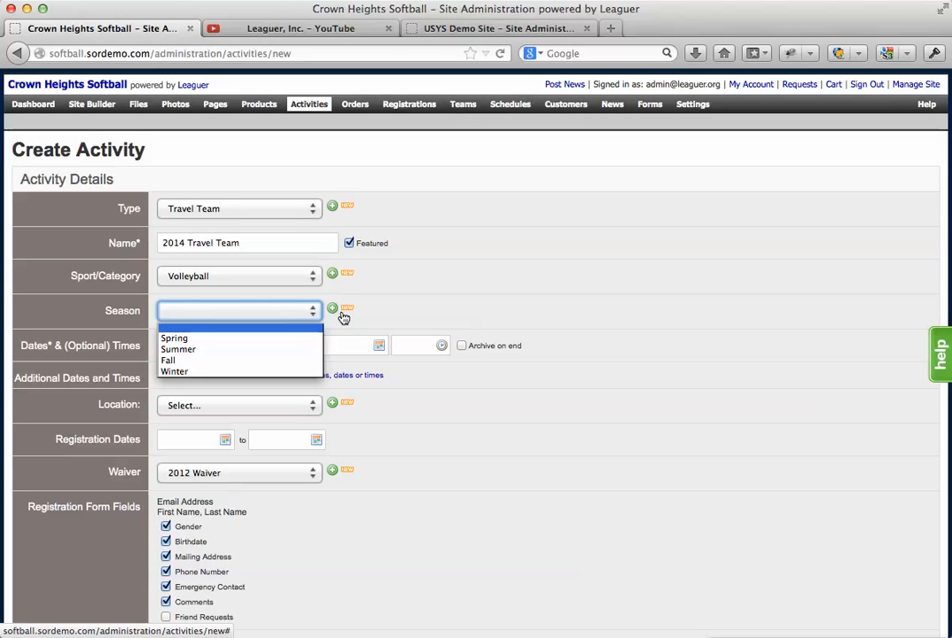
click(202, 341)
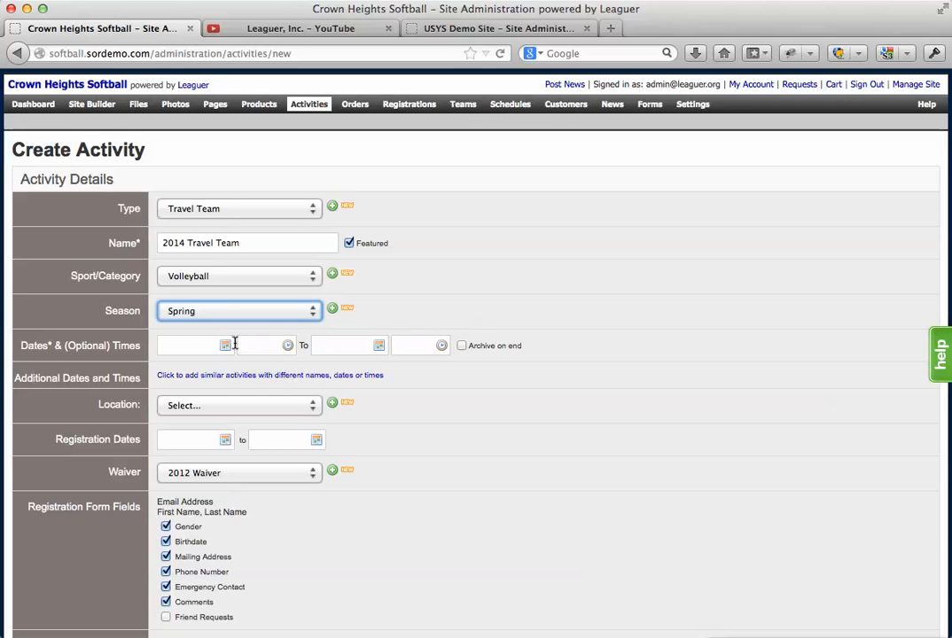
click(225, 346)
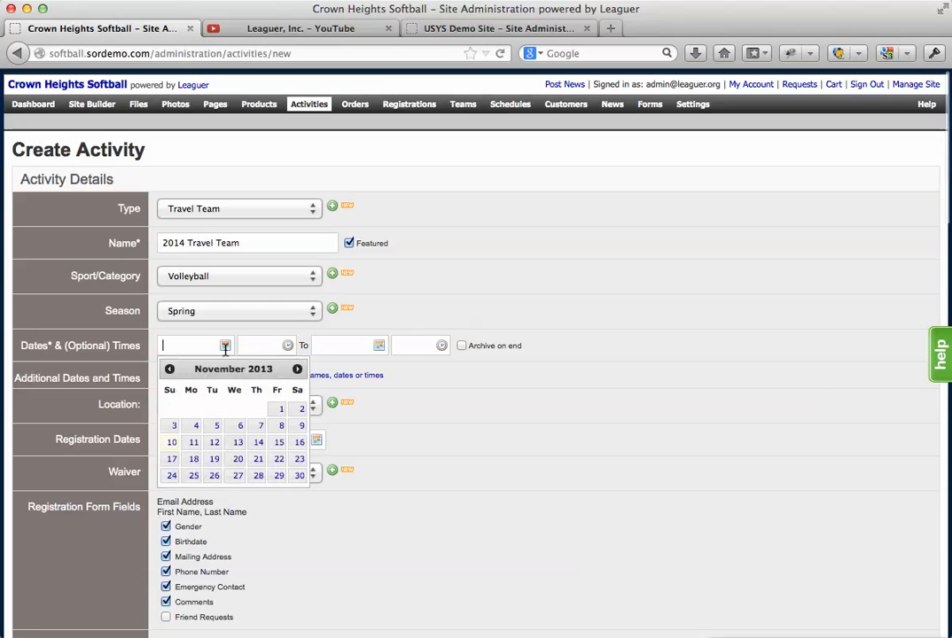
click(298, 368)
click(297, 368)
click(297, 369)
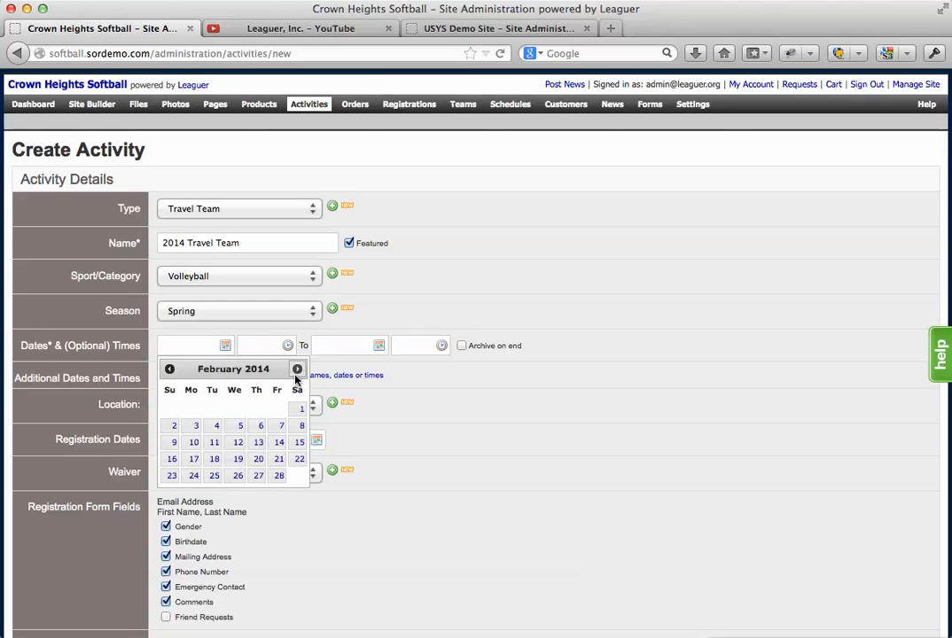
click(297, 369)
click(301, 410)
Set the activity's end date to 06/30/2014
click(378, 345)
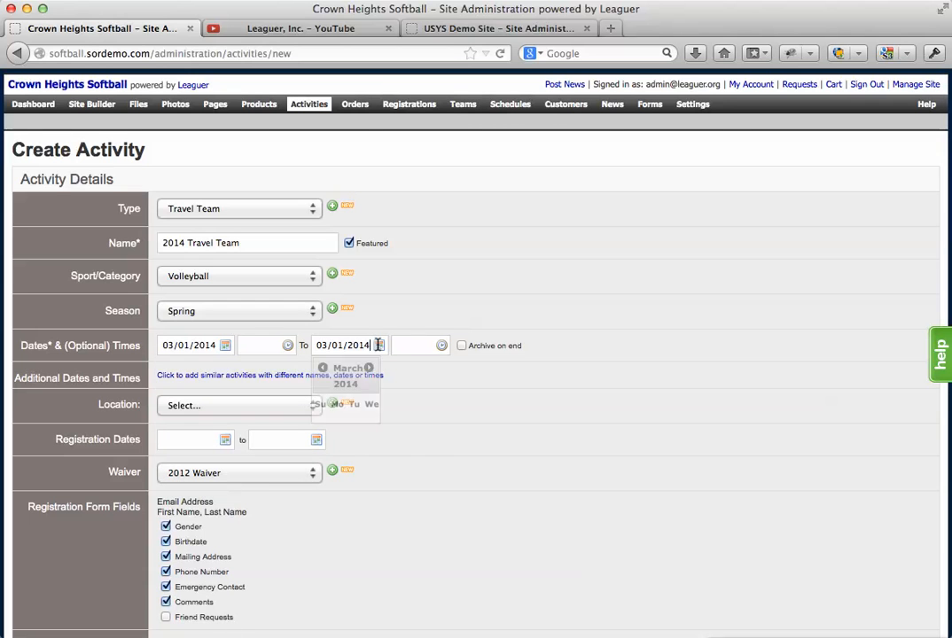
click(451, 369)
click(451, 369)
click(451, 369)
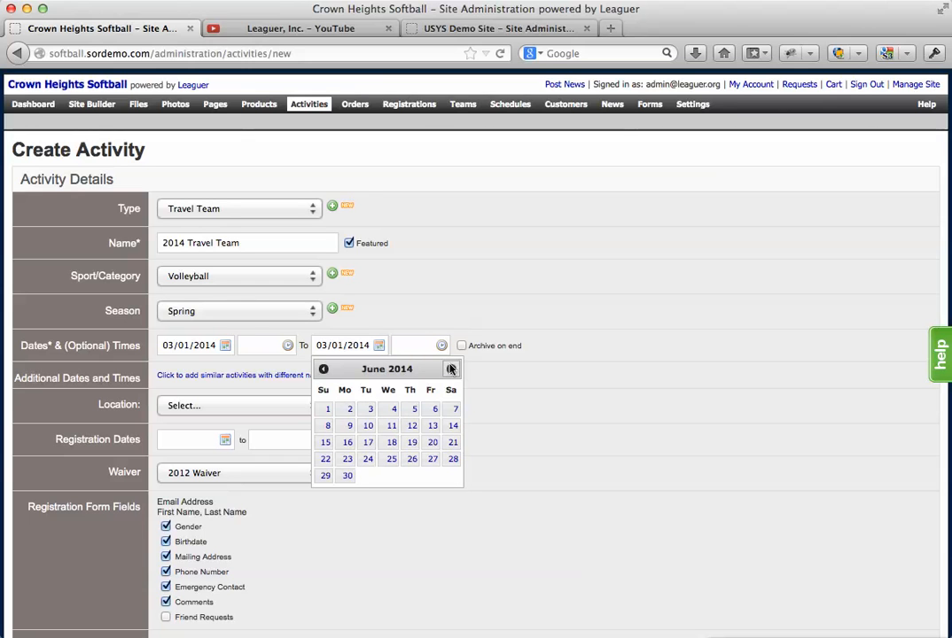
click(348, 477)
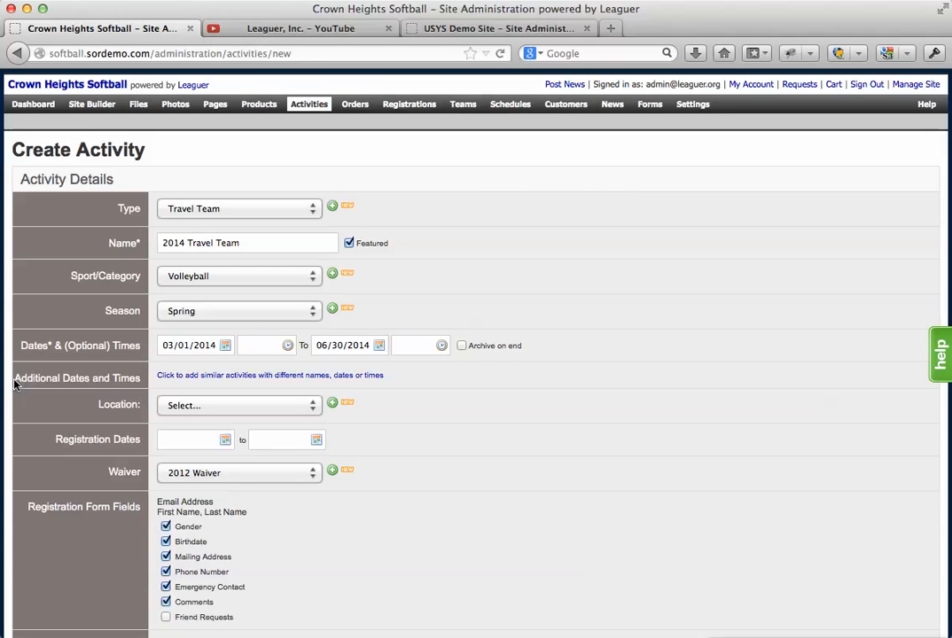
Rename the activity as 2014 Girls Travel Team
drag(16, 377, 143, 380)
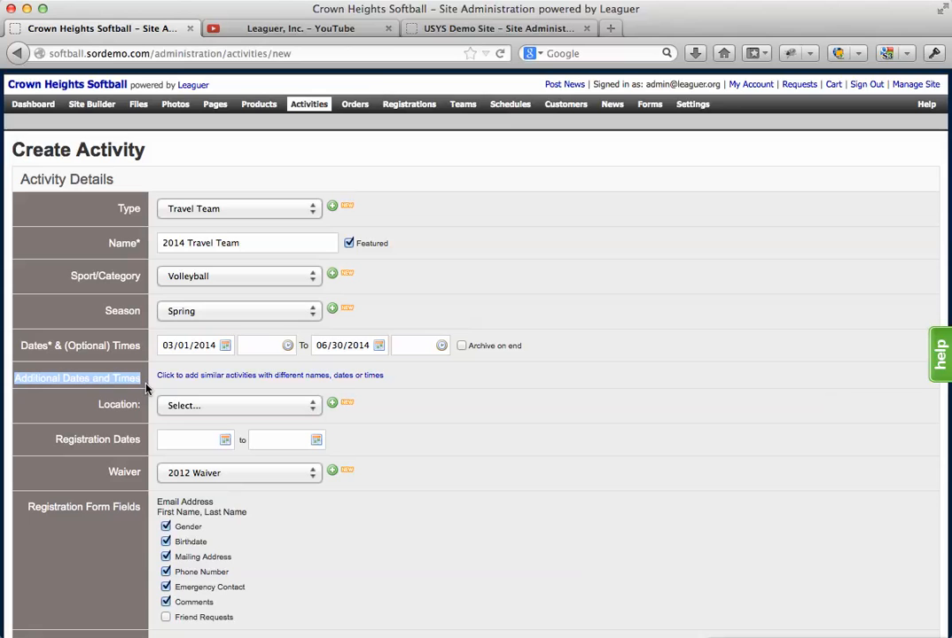
click(187, 243)
text(Coir)
key(BackSpace)
key(BackSpace)
key(BackSpace)
text(irls)
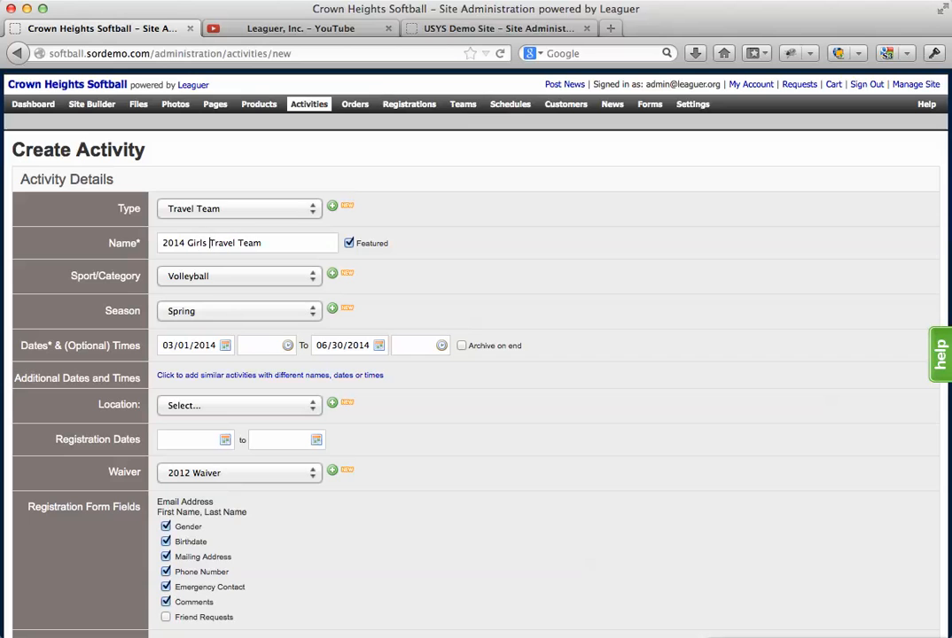
Add a similar activity named 2014 Boys Travel Team with start date 03/01/2014 under the additional dates and times
click(206, 374)
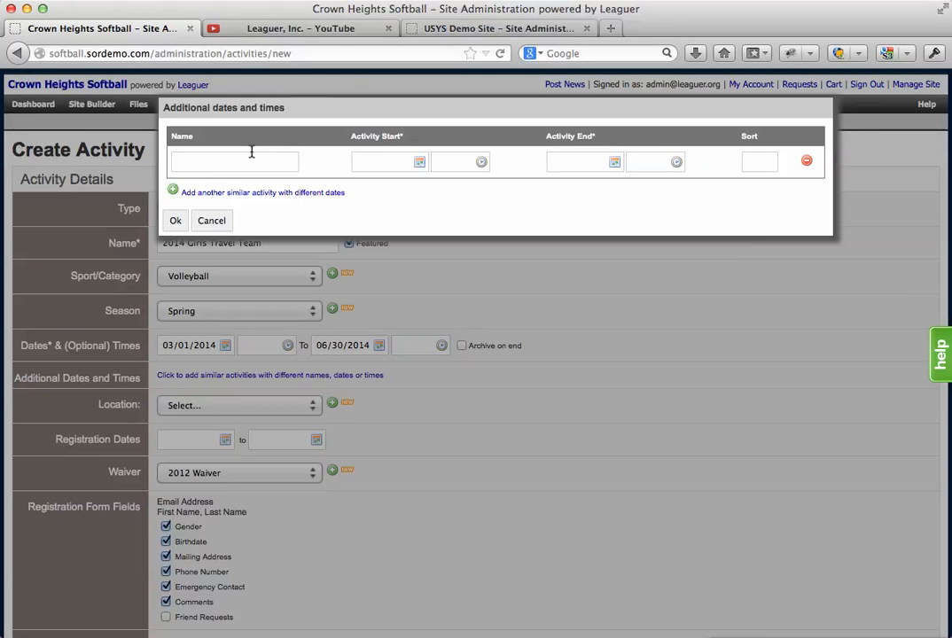
text(2014 Boys Travel Team)
key(Tab)
text(0)
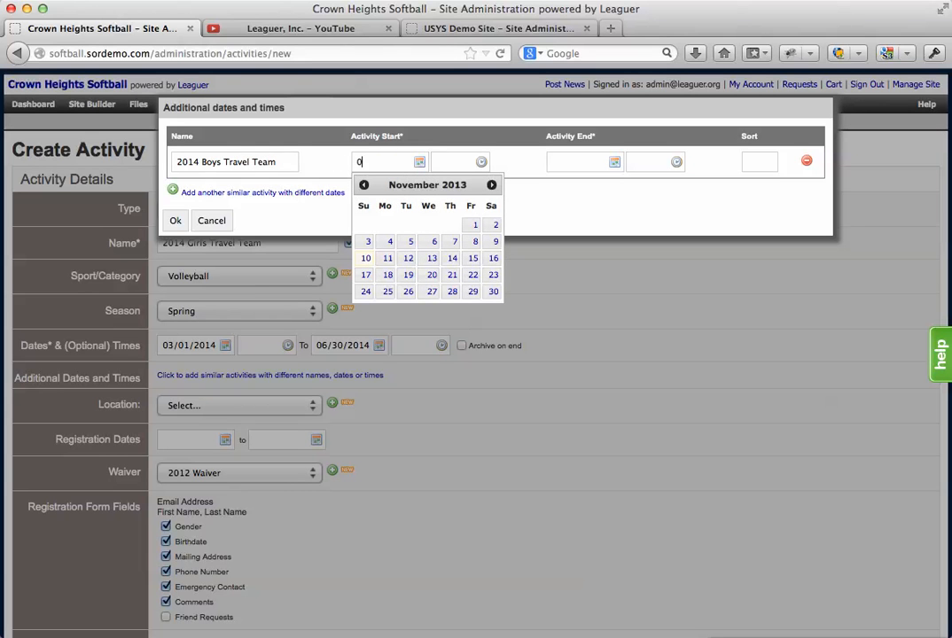
text(3/01/2014)
key(Tab)
Set the 2014 Boys Travel Team's activity end date to 06/30/2014
click(609, 162)
click(683, 185)
click(686, 185)
click(687, 185)
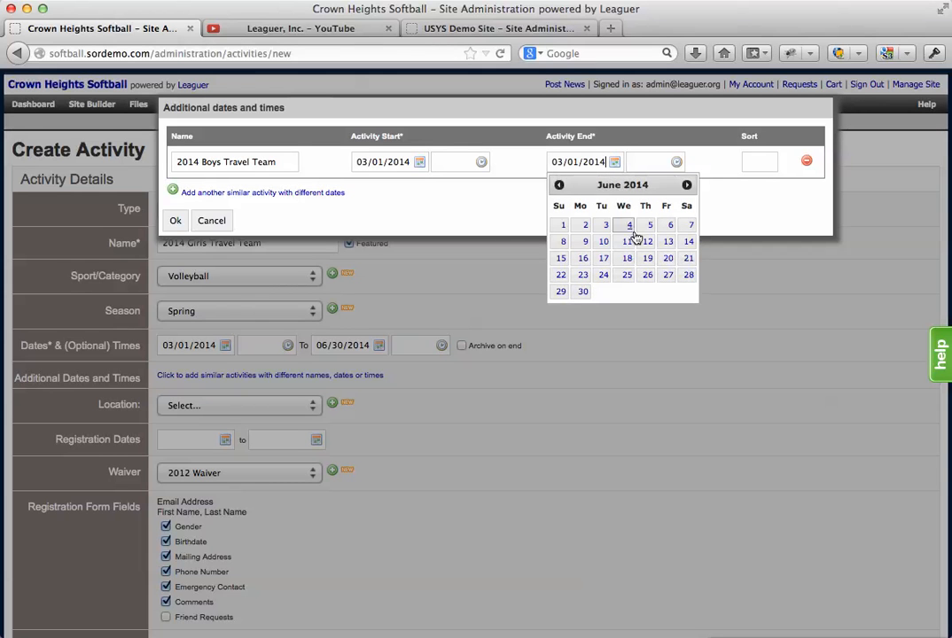
click(583, 292)
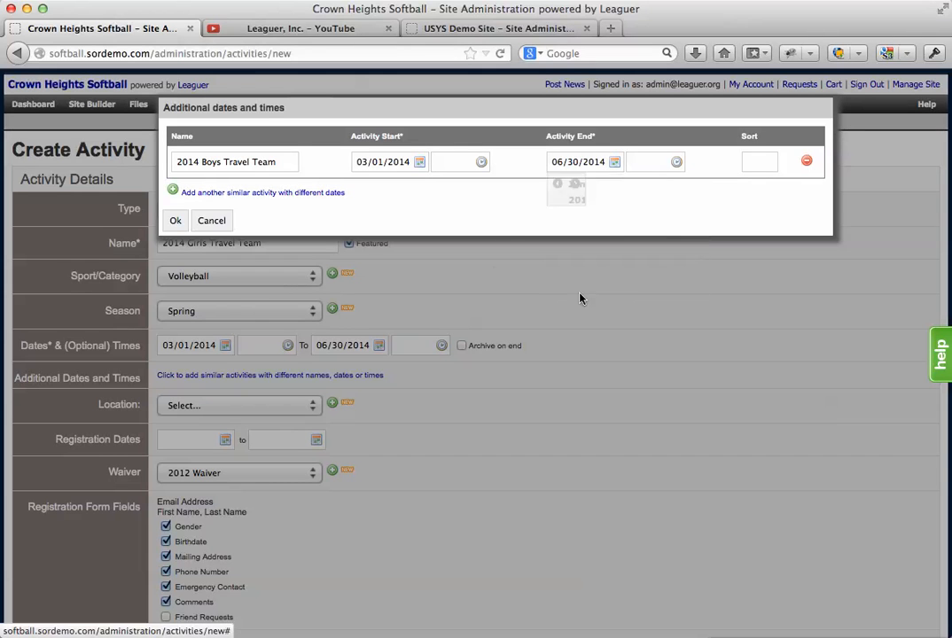
Duplicate the 2014 Boys Travel Team row twice and delete both extra rows
click(263, 193)
click(242, 232)
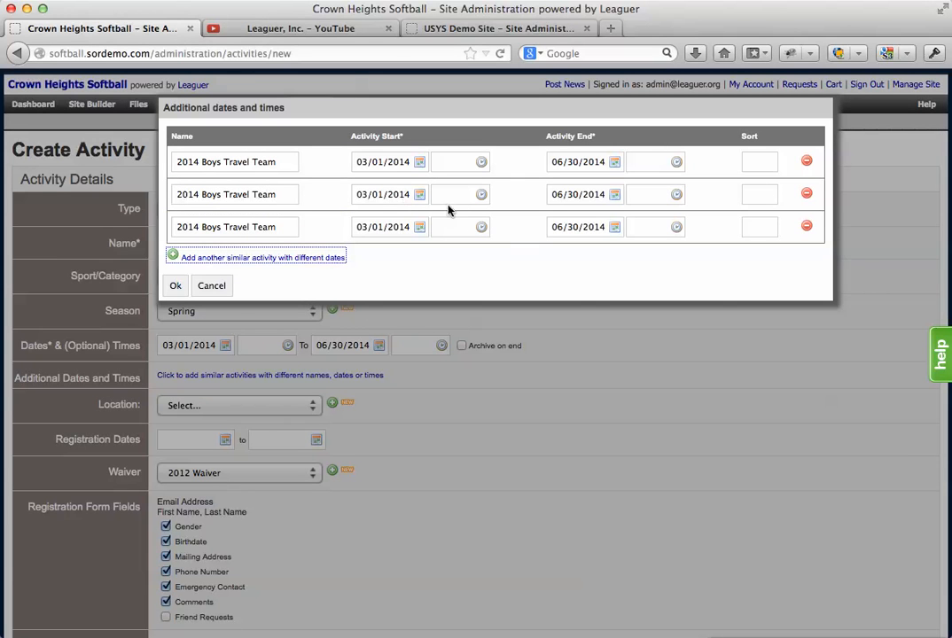
click(807, 195)
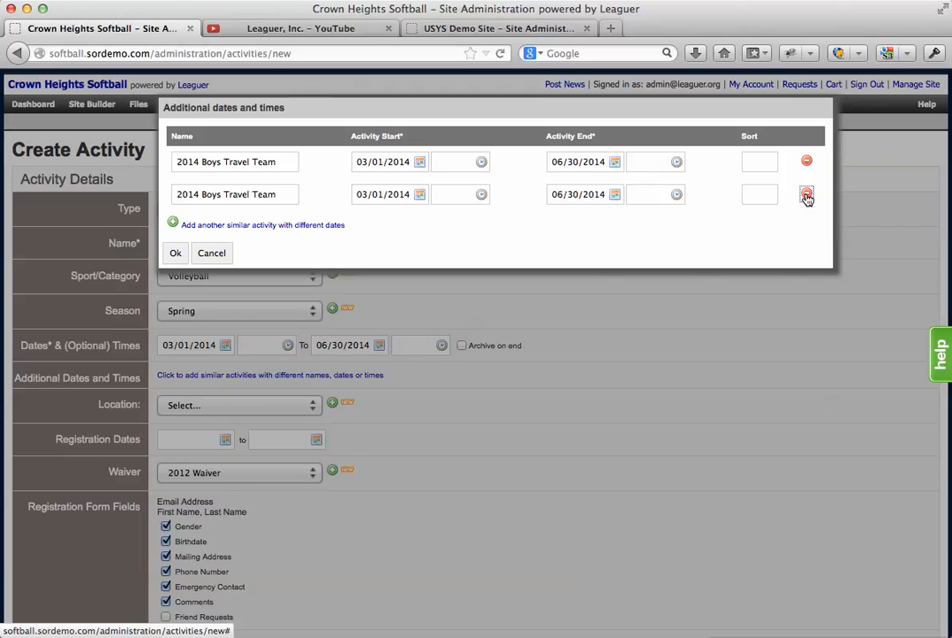
click(806, 195)
Confirm the additional dates and set the activity's location to Highland Park
click(175, 220)
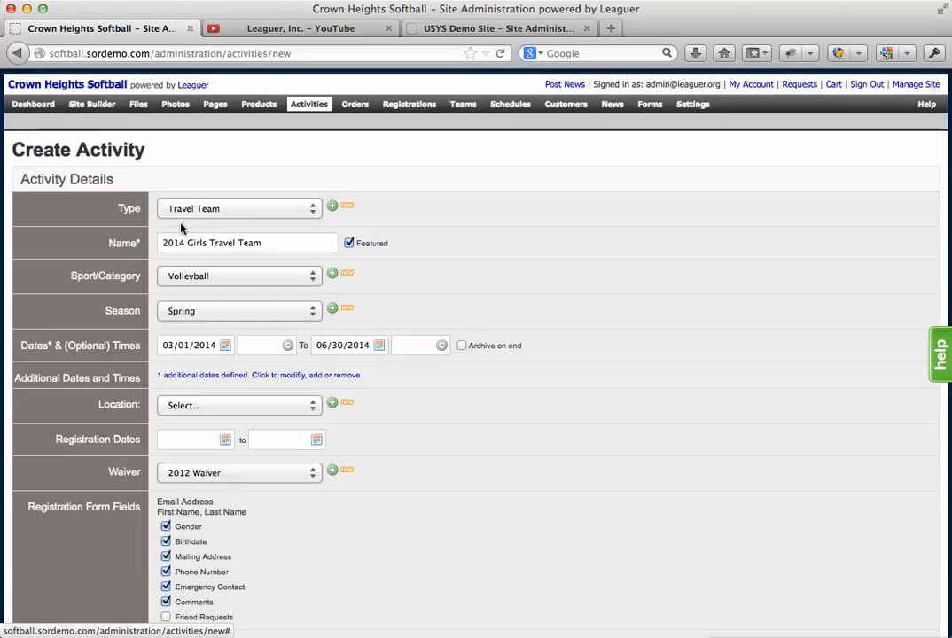
click(253, 406)
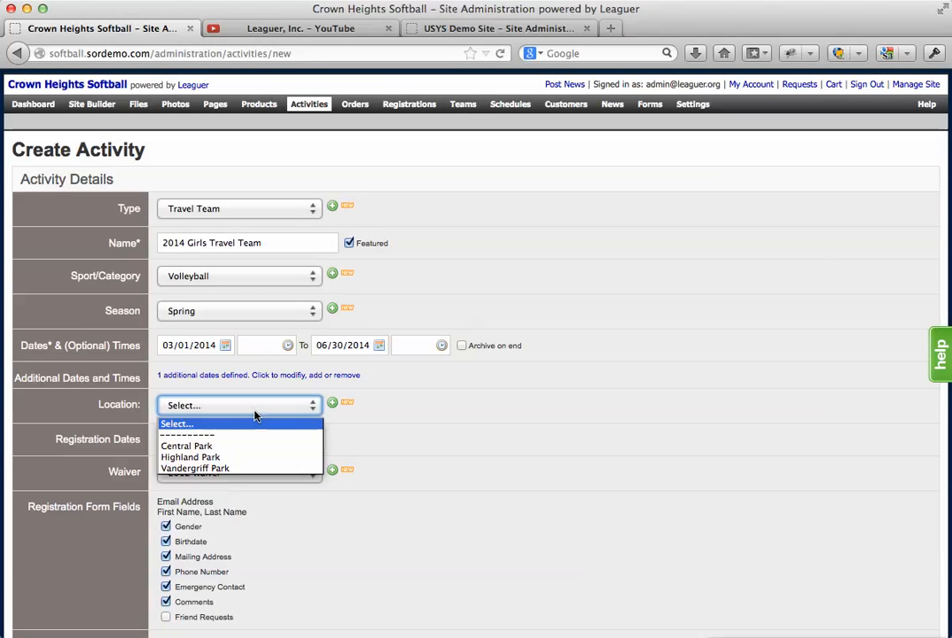
click(239, 455)
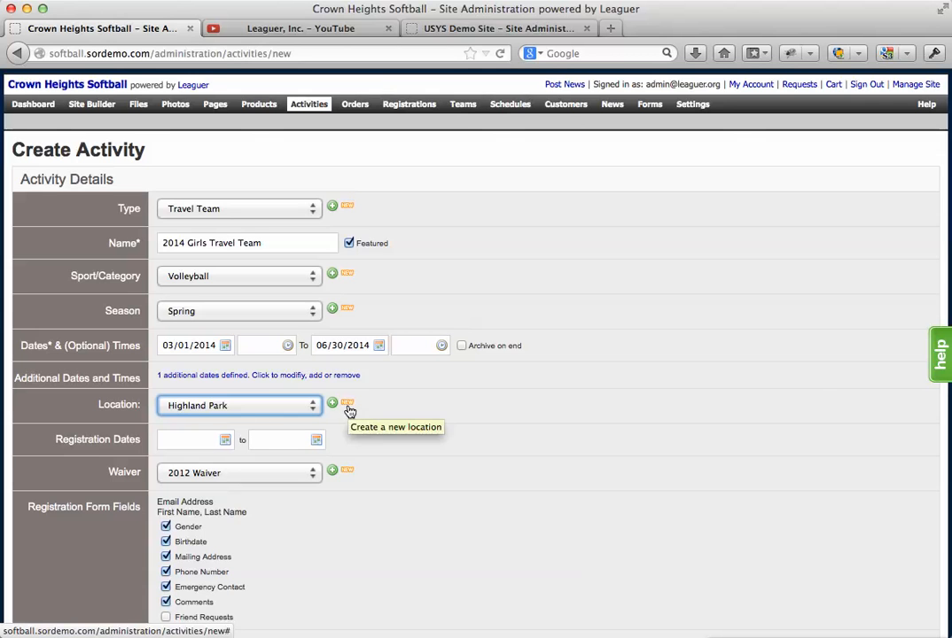
click(348, 409)
click(335, 240)
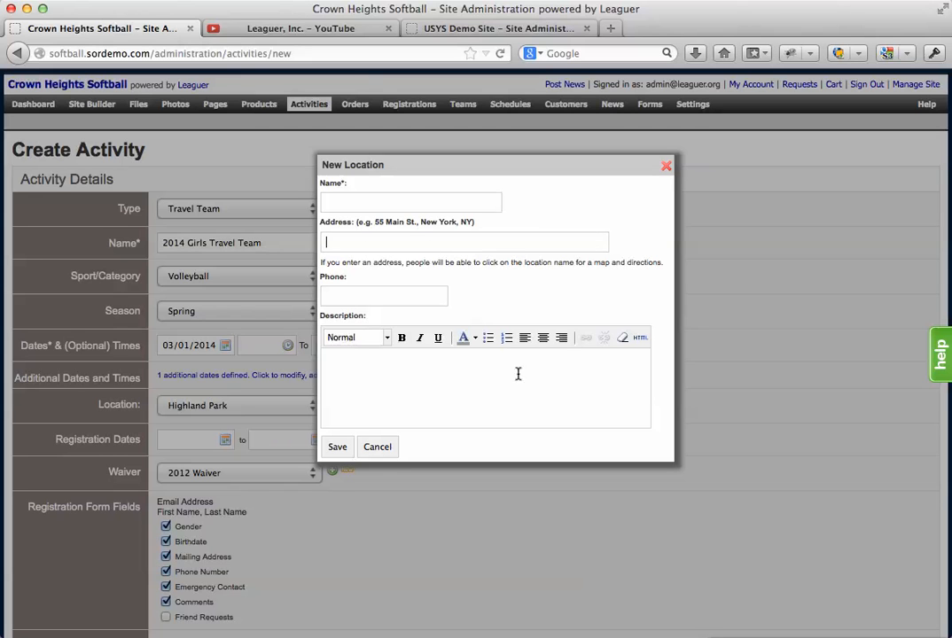
click(388, 449)
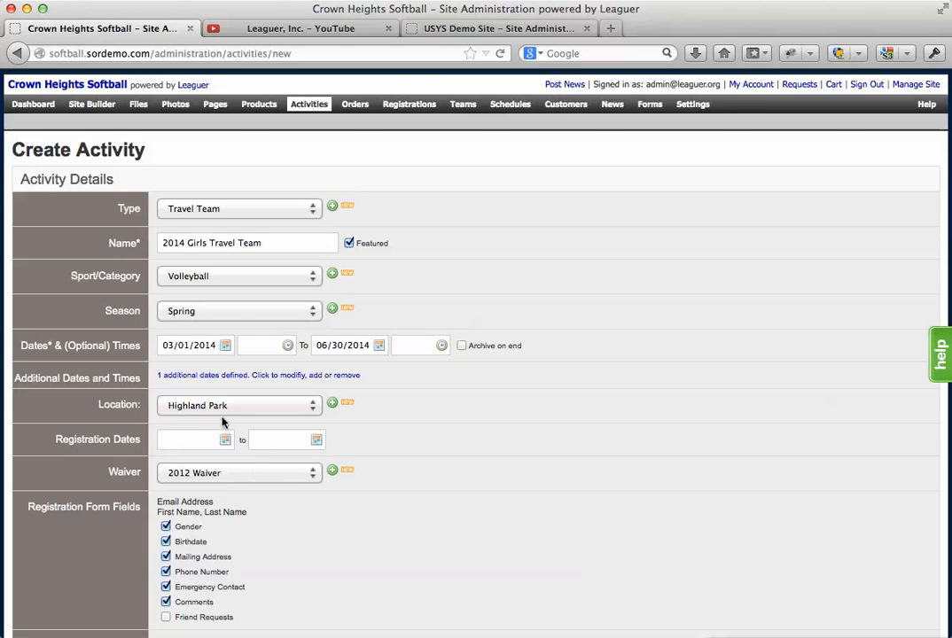
Examine the existing waiver choices for the activity and the option to create a new waiver
scroll(413, 478, down, 5)
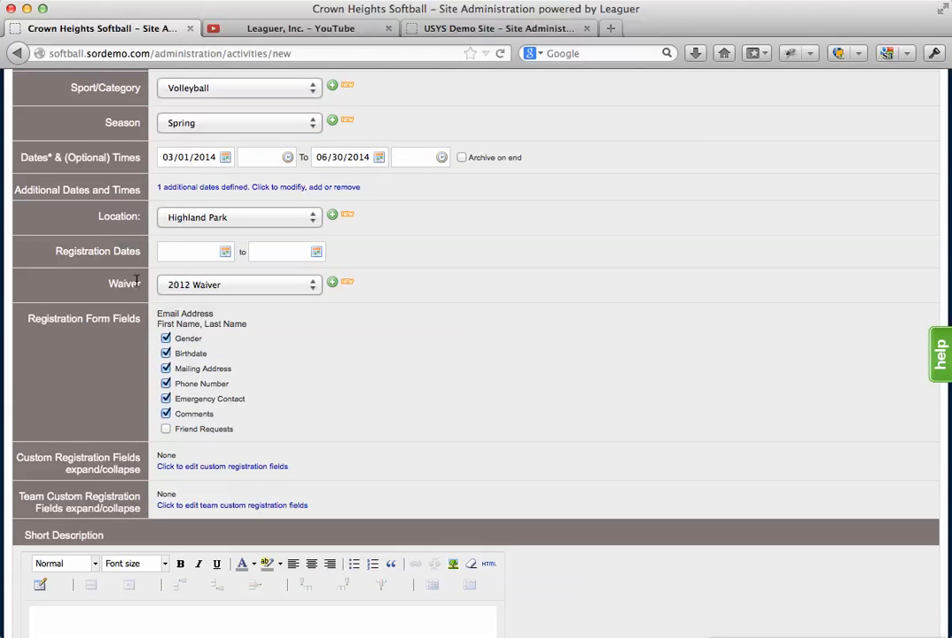
click(270, 285)
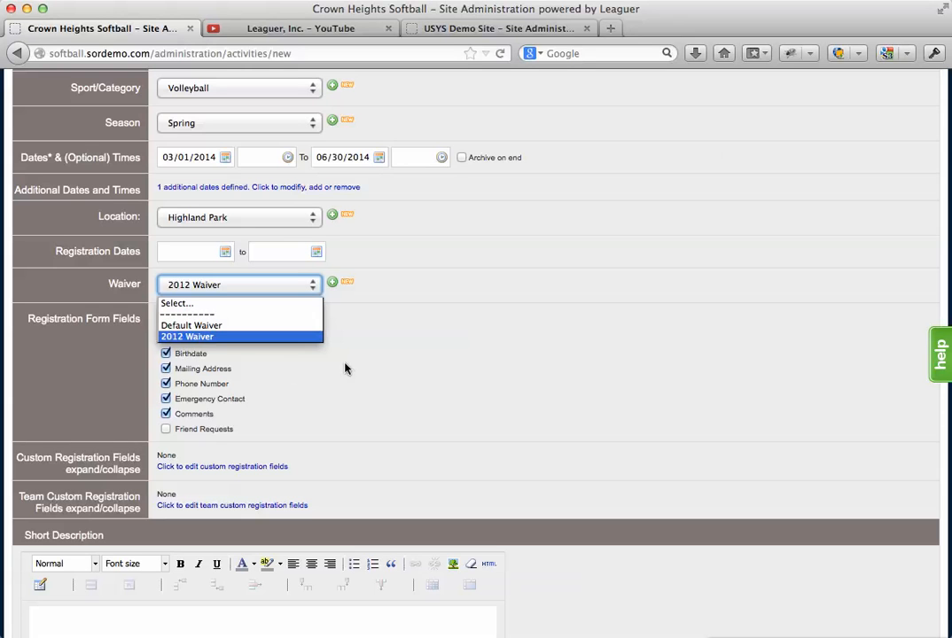
click(346, 368)
click(261, 290)
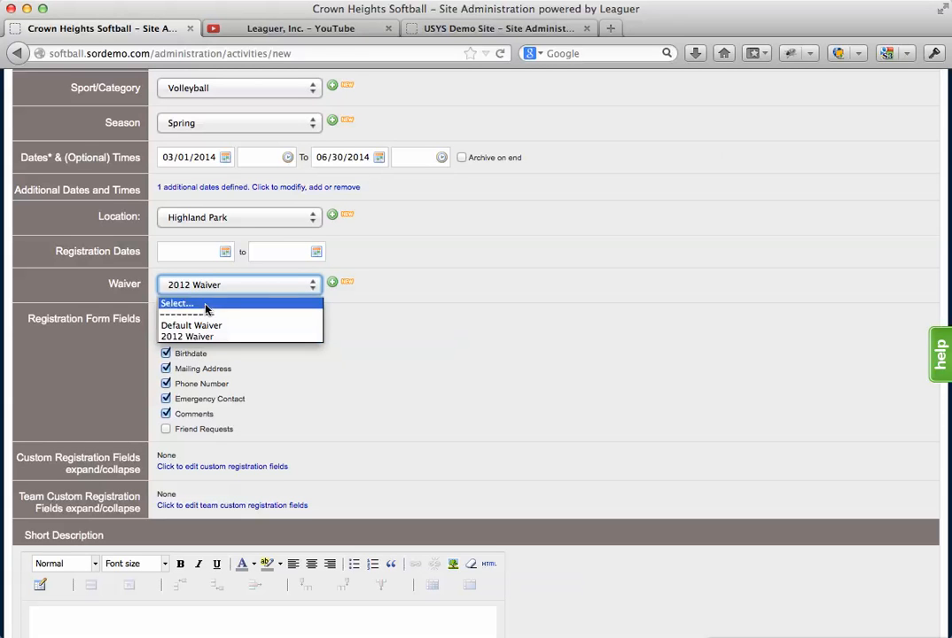
click(390, 339)
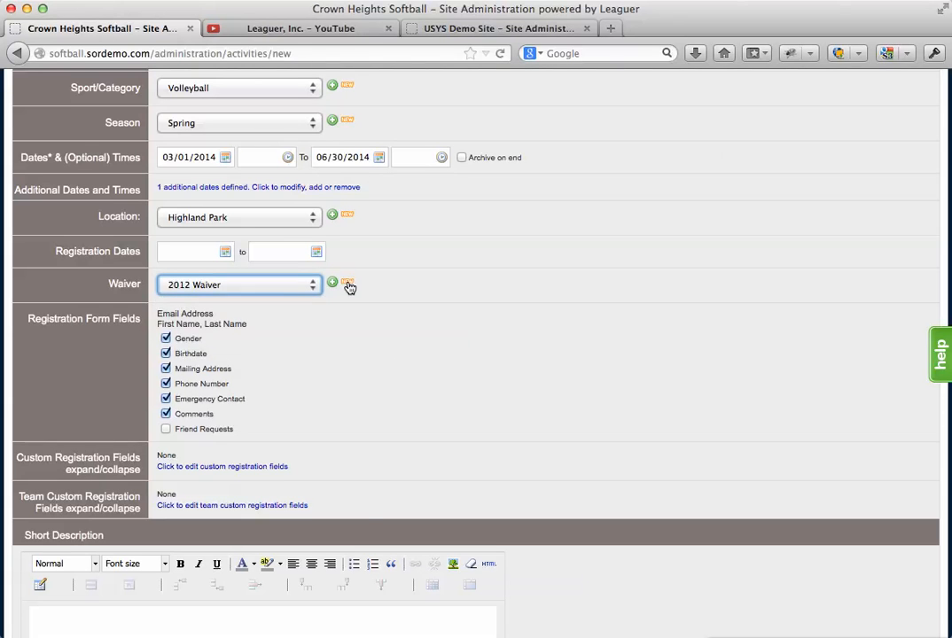
click(348, 284)
click(382, 286)
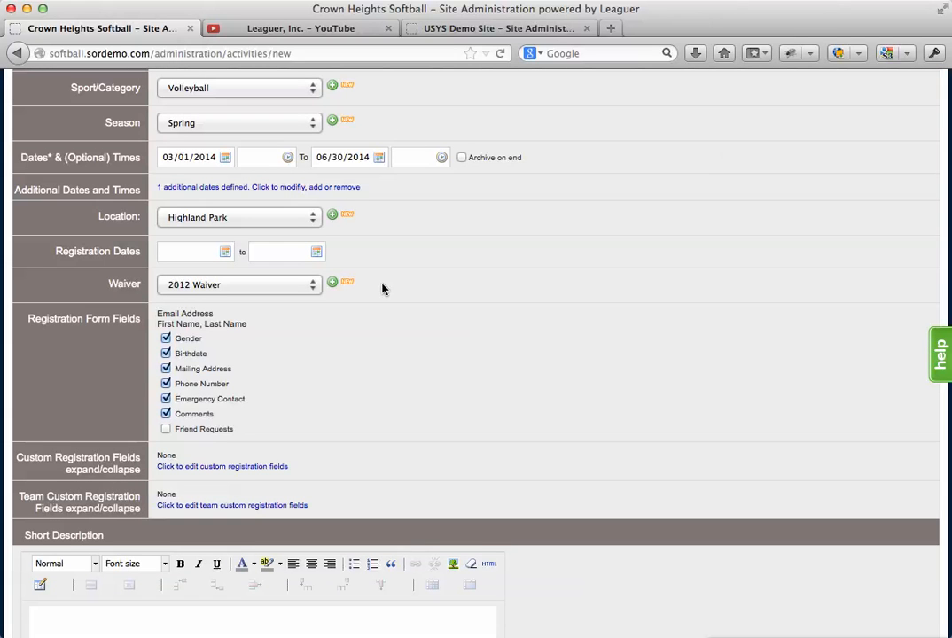
Exclude Emergency Contact and Mailing Address from the registration form fields and open the custom registration fields for editing
click(165, 399)
click(166, 368)
click(184, 473)
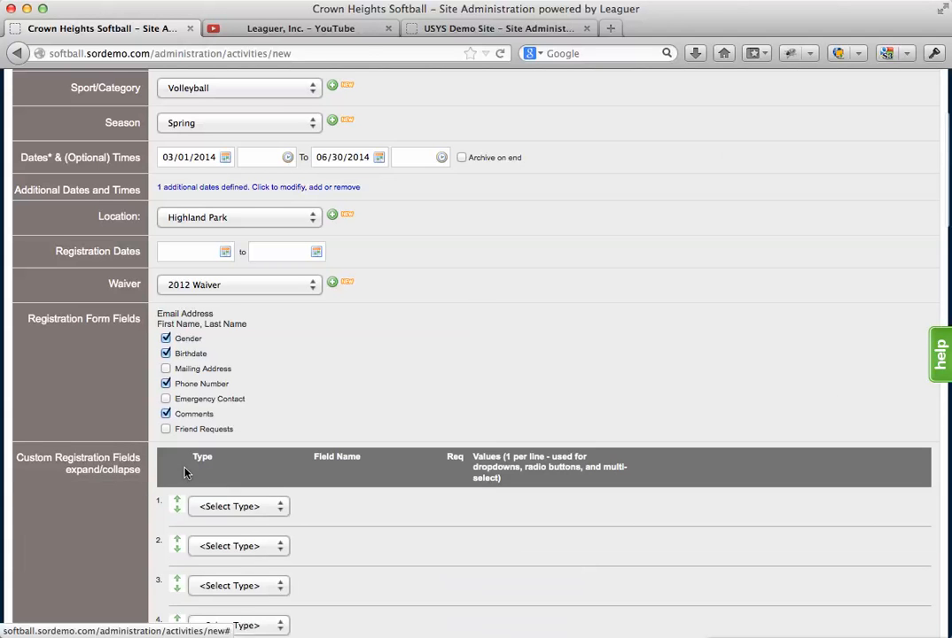
Add a required text box named School as the first custom registration field
scroll(350, 391, down, 4)
click(259, 359)
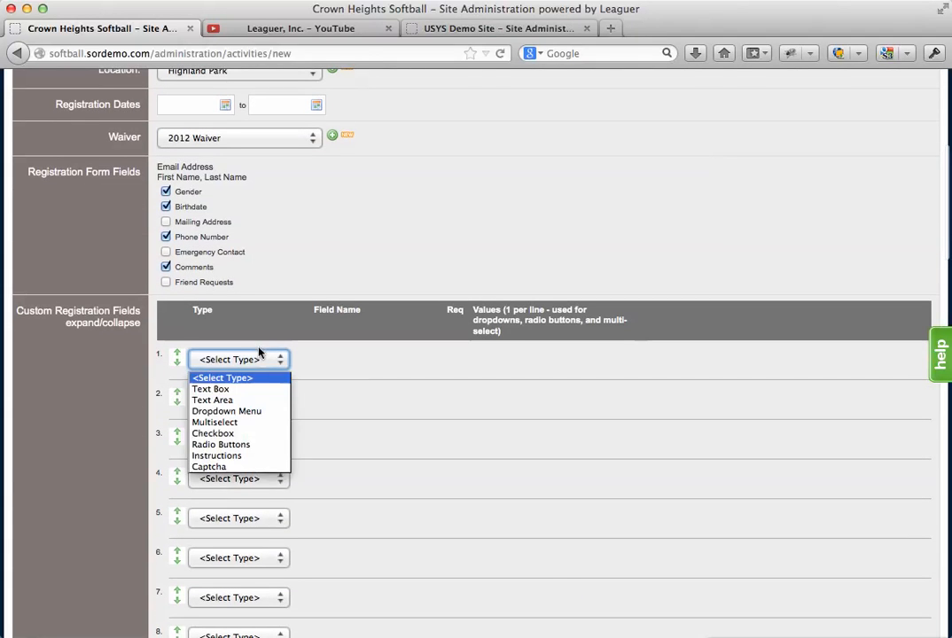
click(212, 388)
click(340, 356)
text(Scheoo)
key(BackSpace)
text(ool)
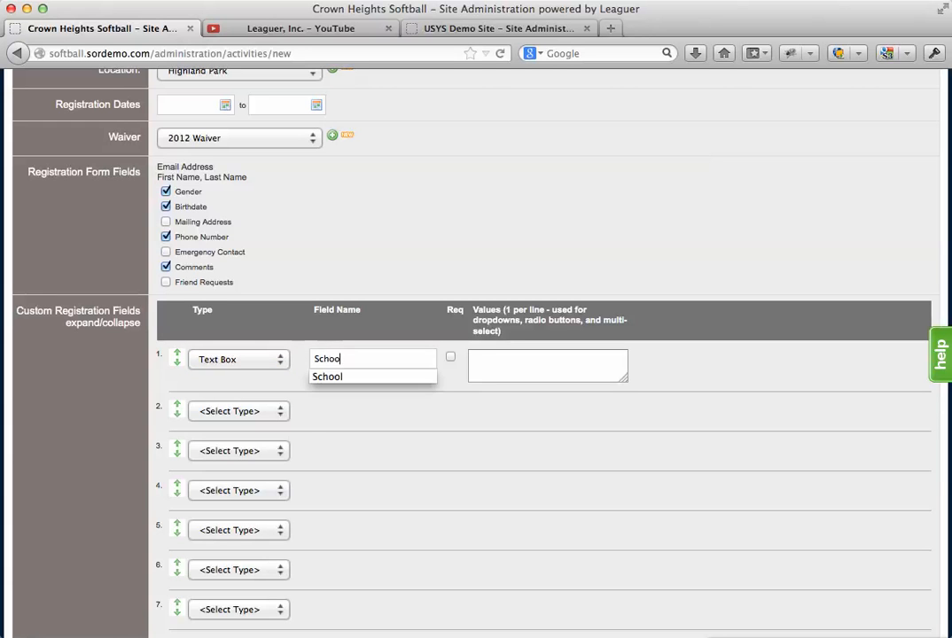
click(450, 357)
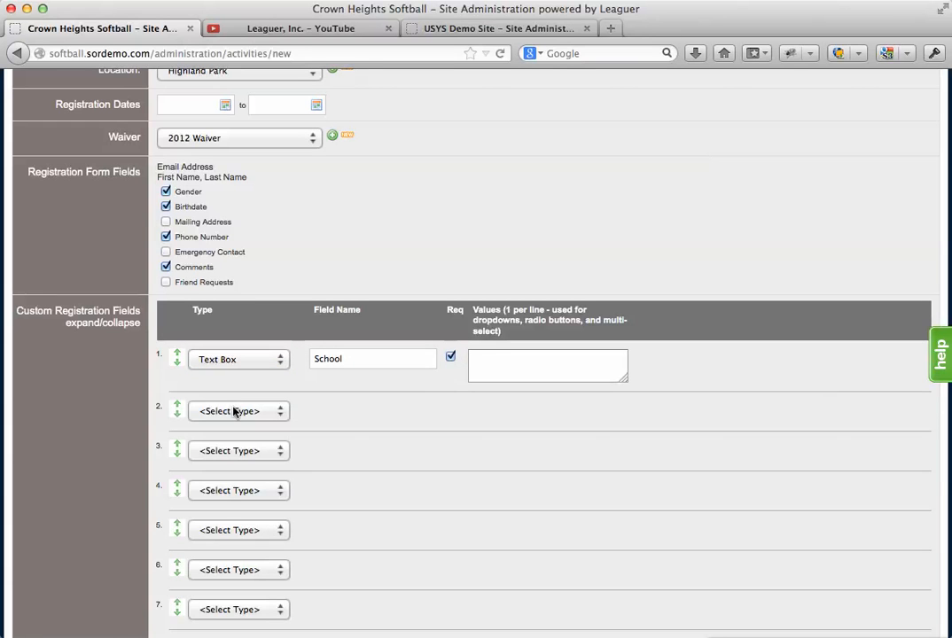
Add a required multiselect custom field named Position with the values OH, Setter, Libero and Opposite
click(200, 412)
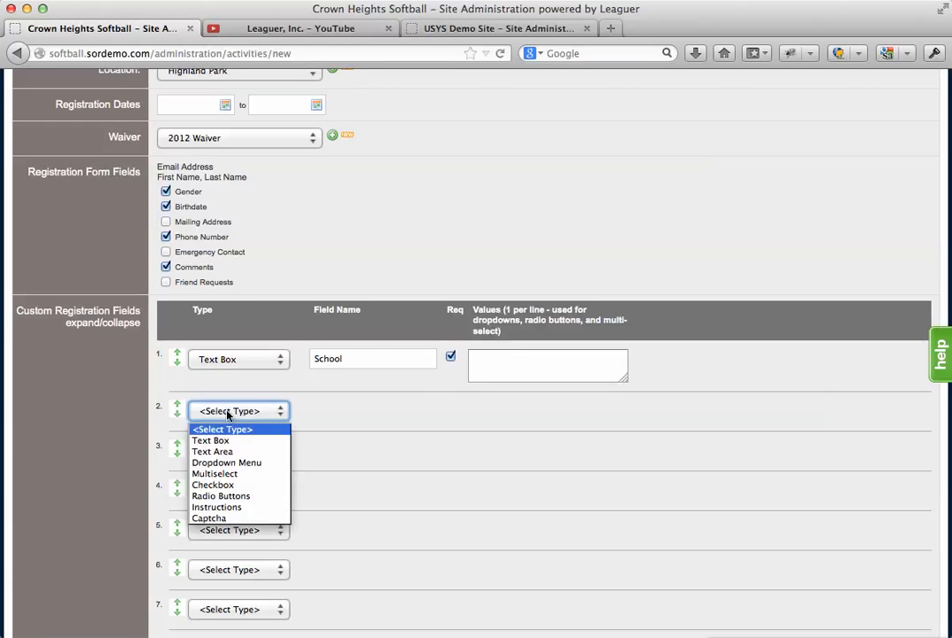
click(213, 475)
click(330, 407)
text(Po)
key(Down)
key(Tab)
key(space)
key(Tab)
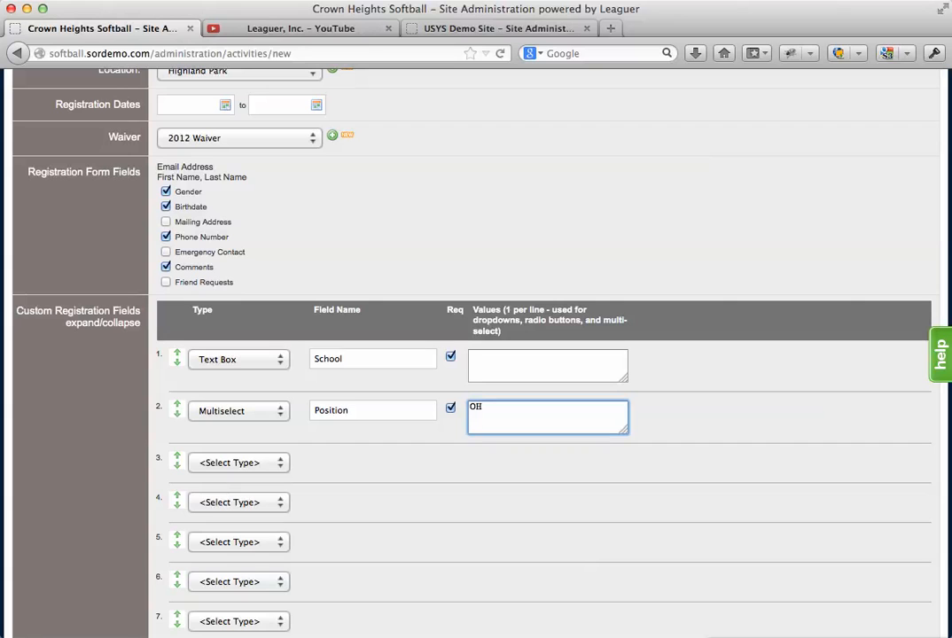
text(Setter)
key(Return)
text(Libero)
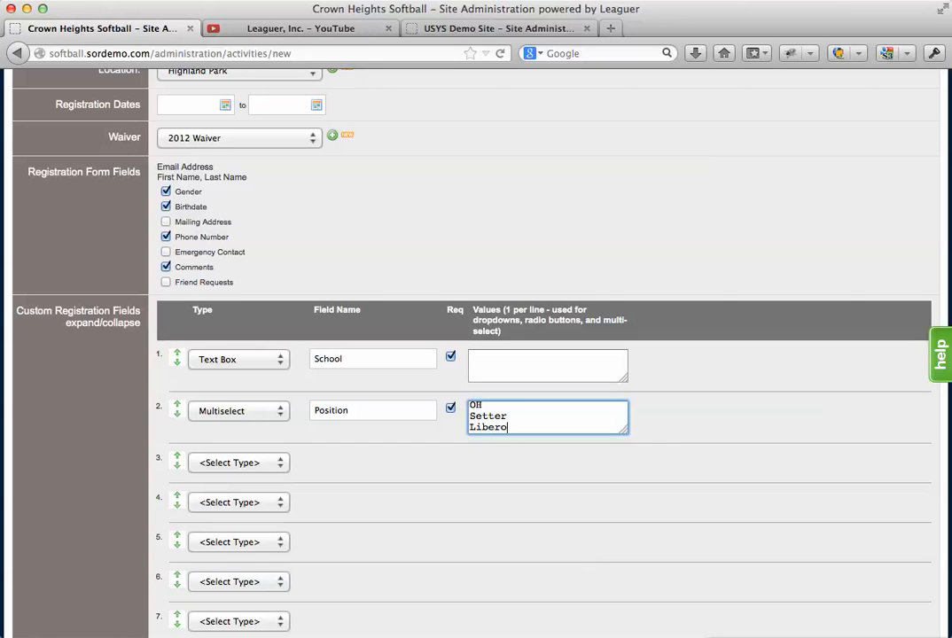
key(Return)
text(Opposite)
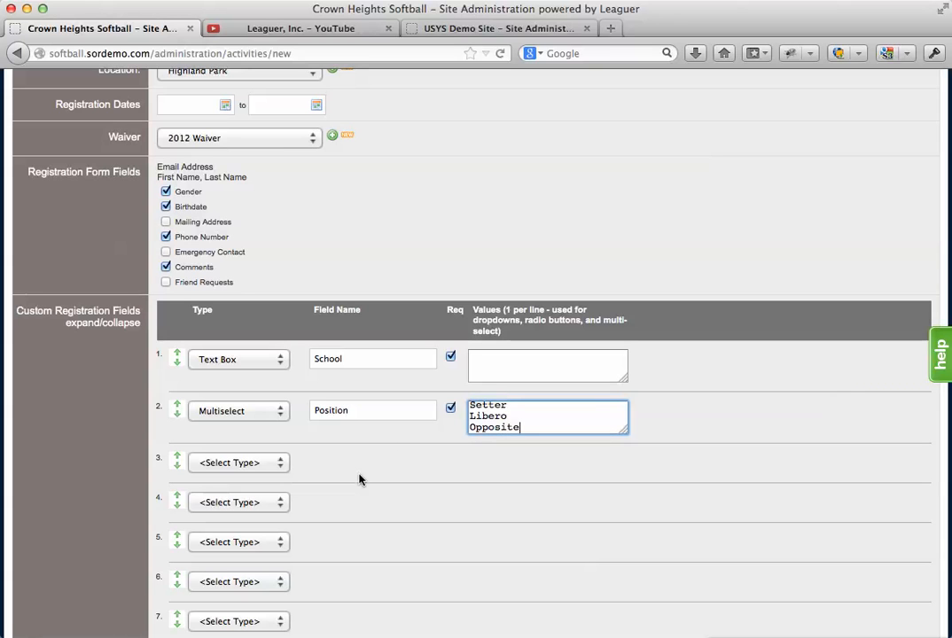
Enter "Short Description" as the short description and "Long Description" as the activity description
scroll(360, 477, down, 15)
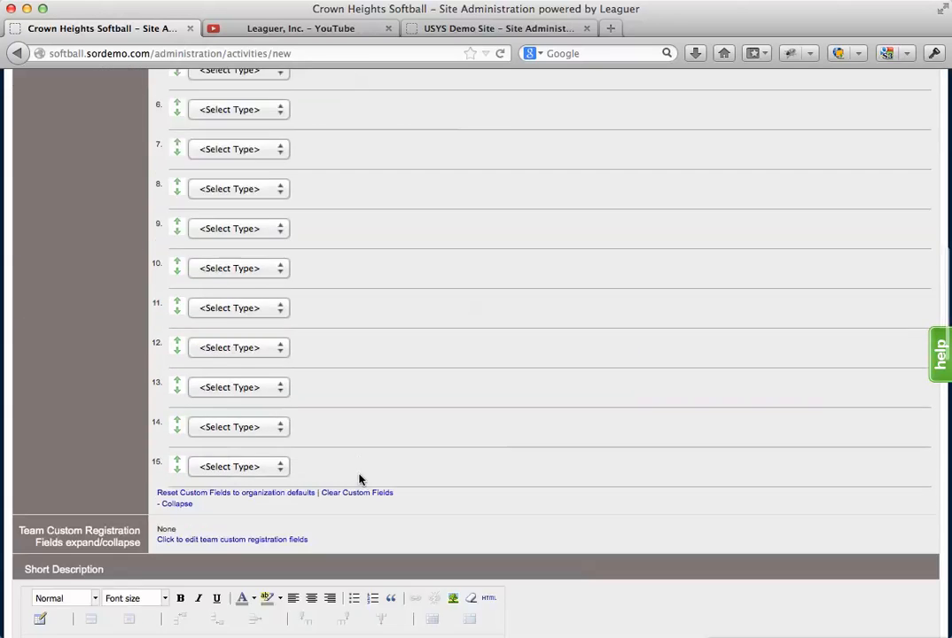
scroll(313, 457, up, 2)
click(199, 306)
text(D)
text(Sho)
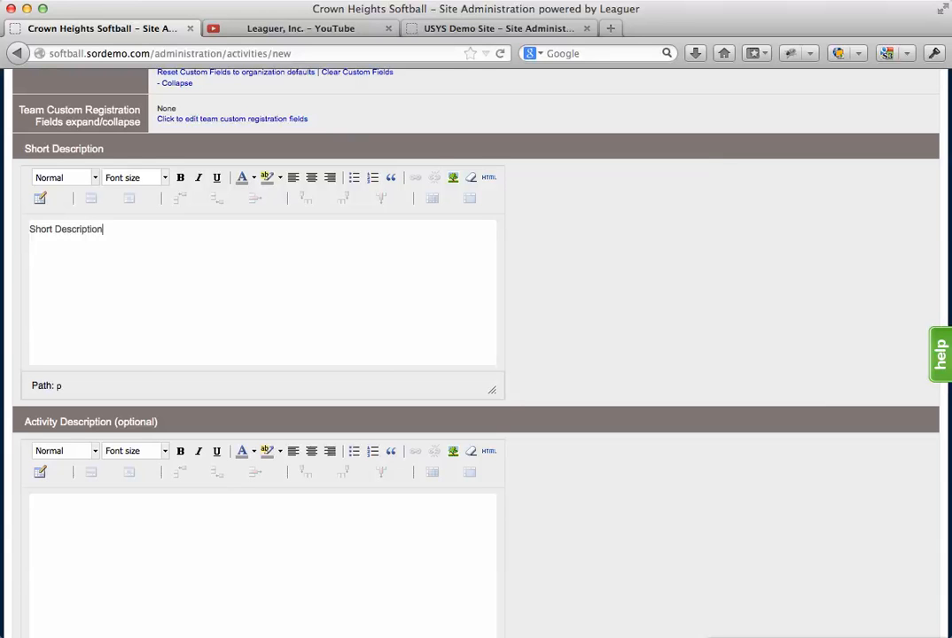
click(202, 582)
text(Long Description)
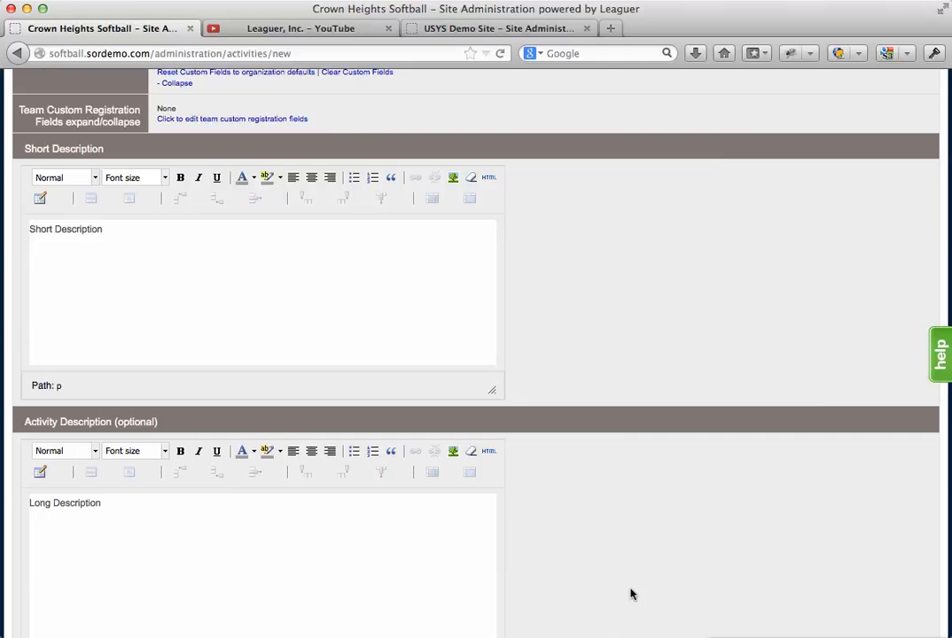
Examine the registration type choices and the waitlist setting of the individuals registration product
scroll(631, 593, down, 10)
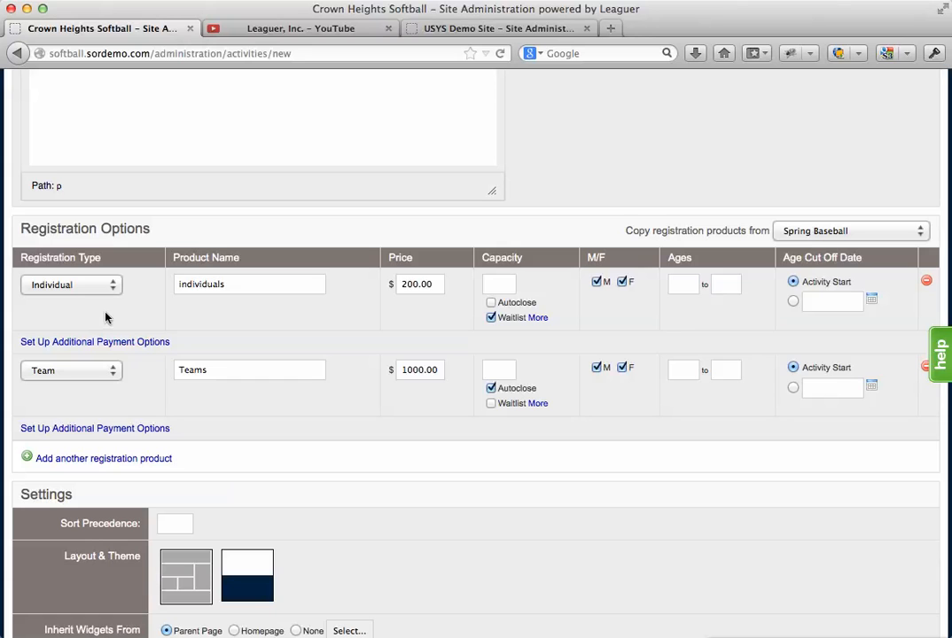
click(102, 285)
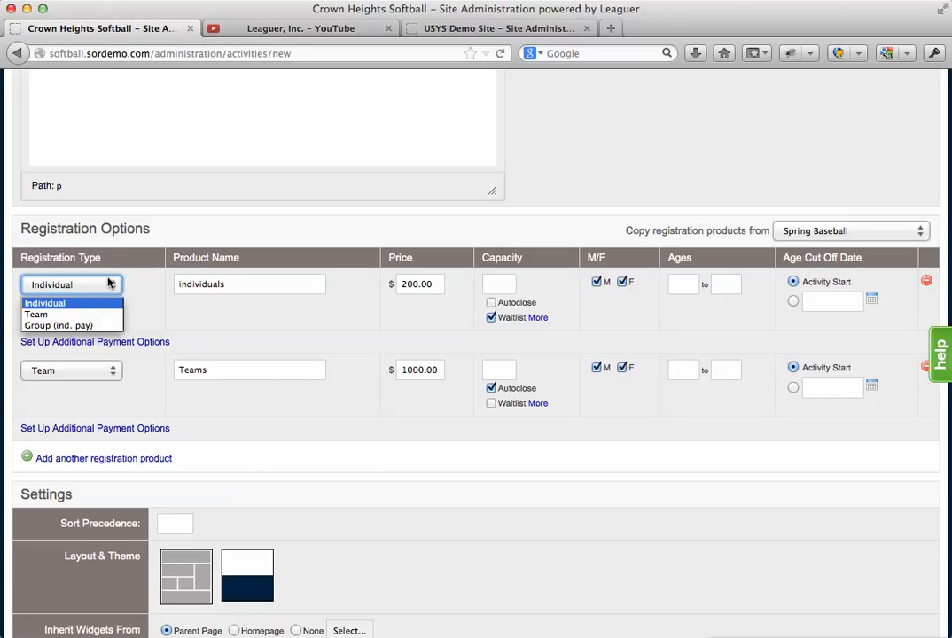
click(140, 328)
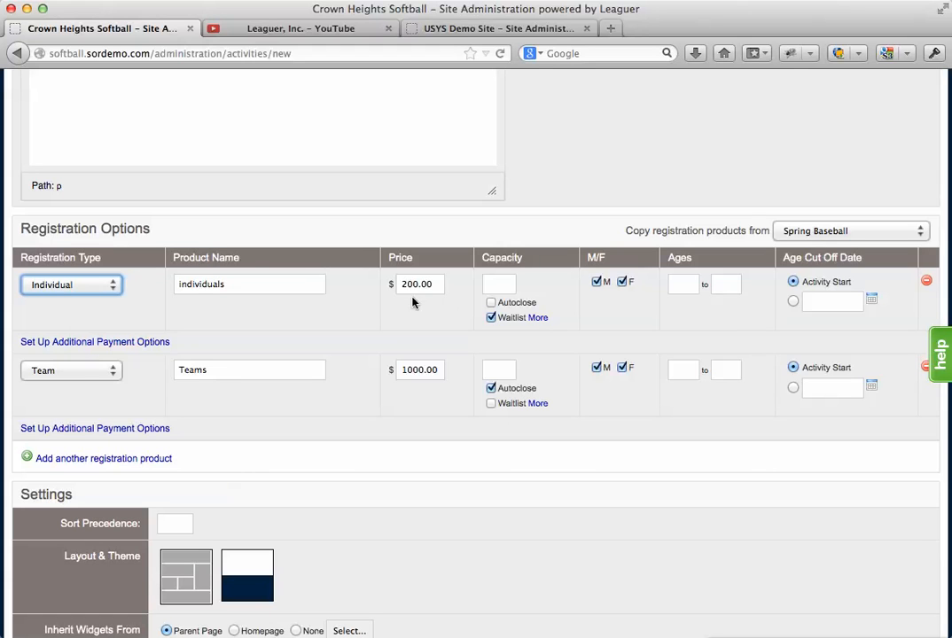
click(491, 317)
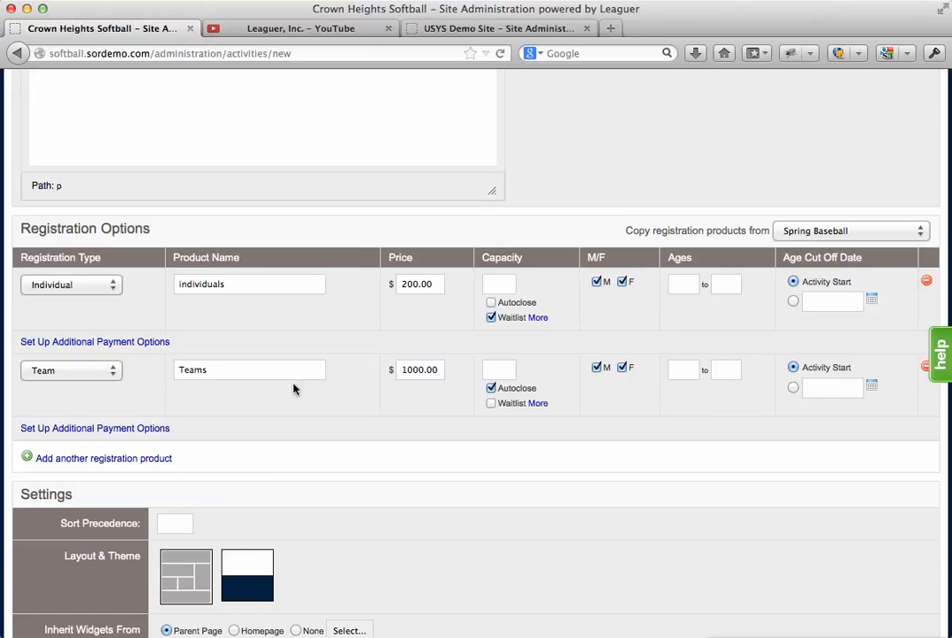
Enable the Make a deposit payment option for the individuals product with a 50.00 deposit
click(114, 345)
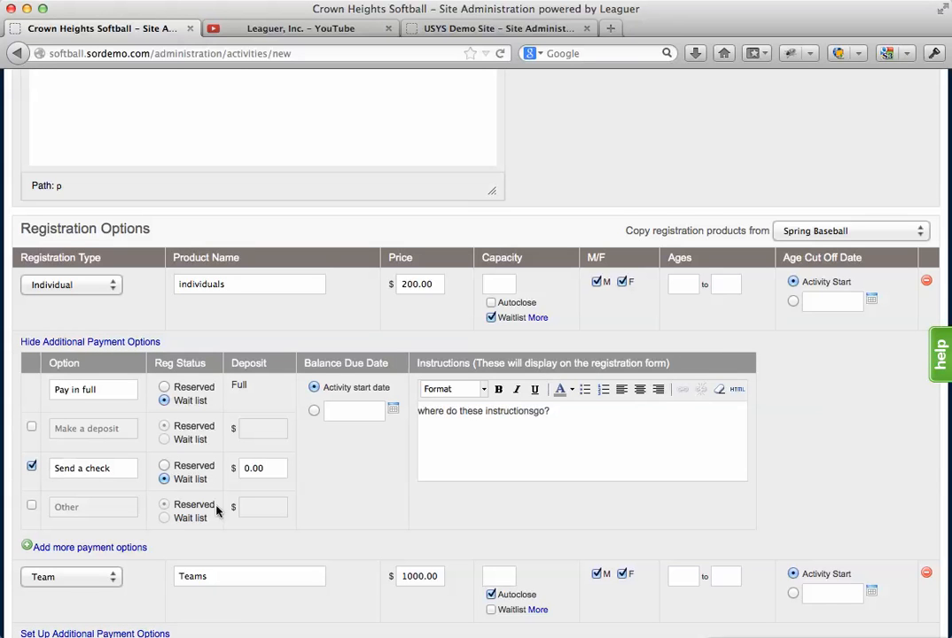
click(31, 426)
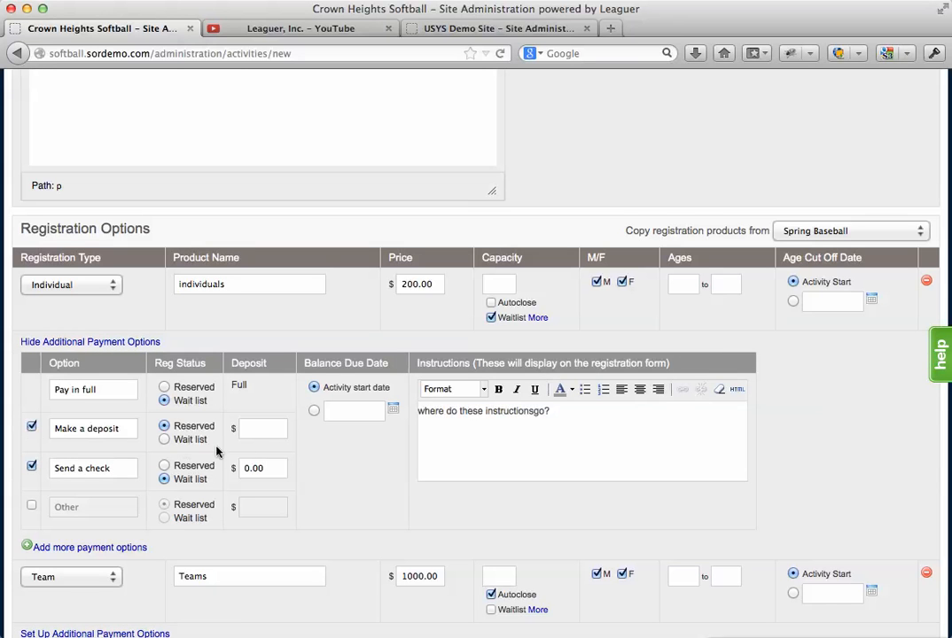
click(272, 429)
text(5-)
key(BackSpace)
text(0.00)
key(Tab)
Add a payment option named Payment Plan to the individuals product with Reserved status and a 50.00 deposit
click(89, 547)
click(82, 547)
text(Payment Plan)
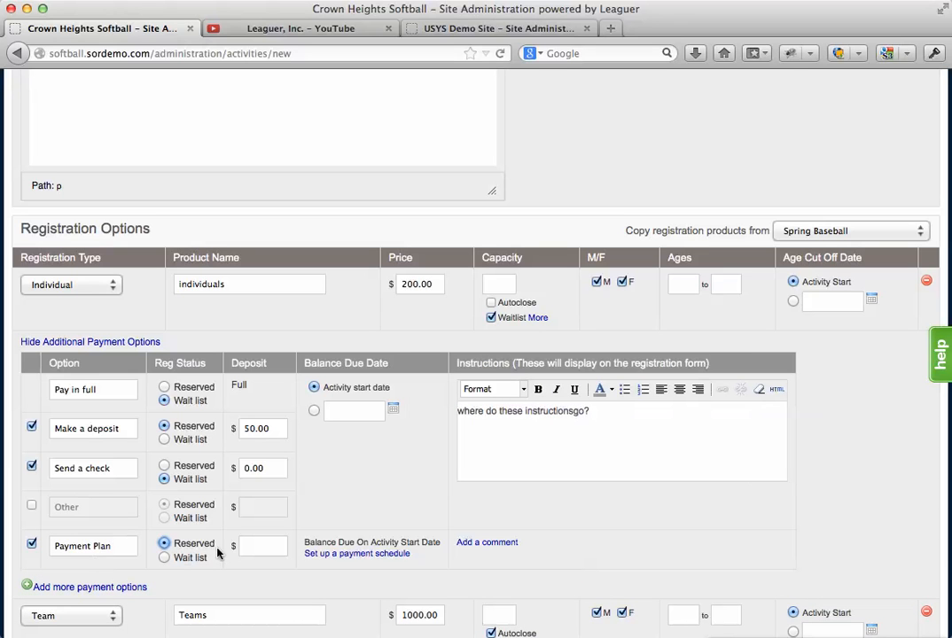
click(262, 548)
text(50.00)
Set up a custom payment schedule for the Payment Plan with a first installment of 50 on 1/1/2015
click(362, 554)
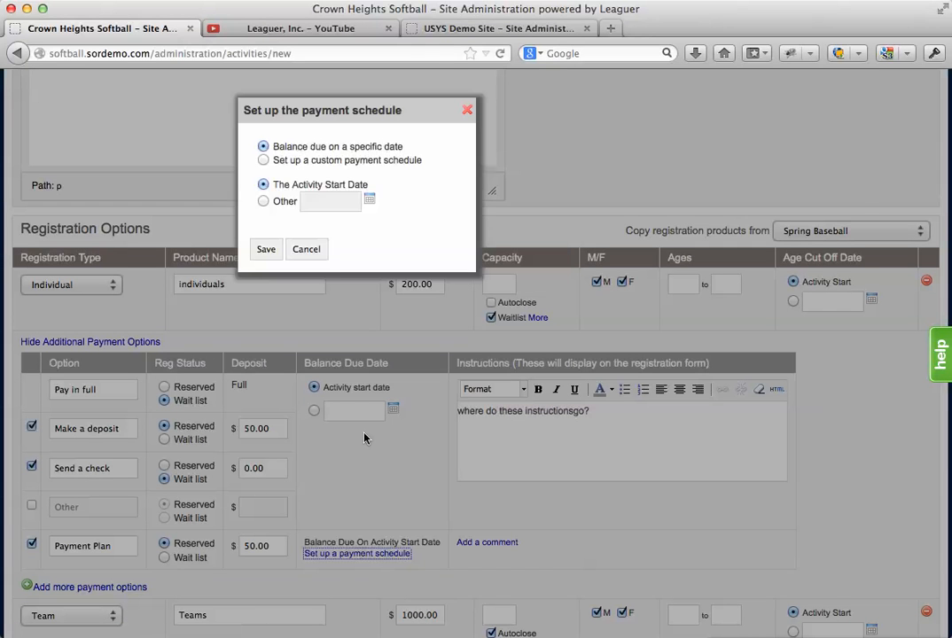
click(263, 159)
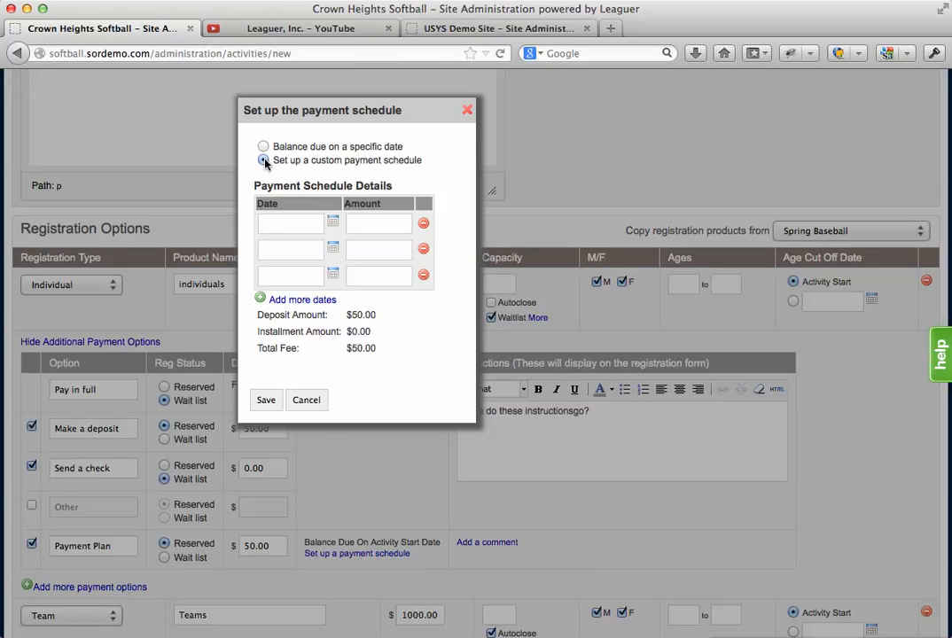
click(281, 221)
click(319, 222)
text(1/1/201550)
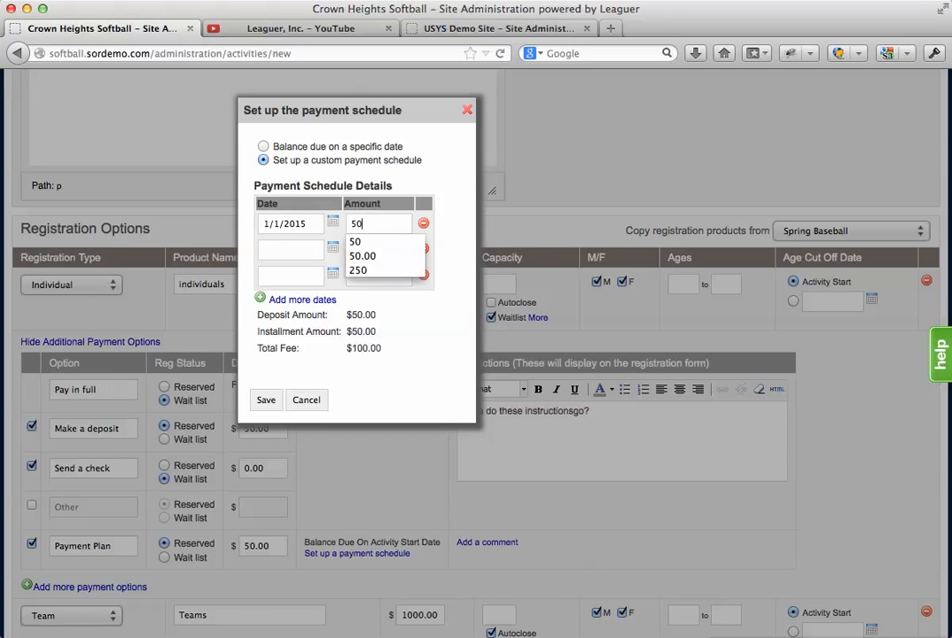
key(Tab)
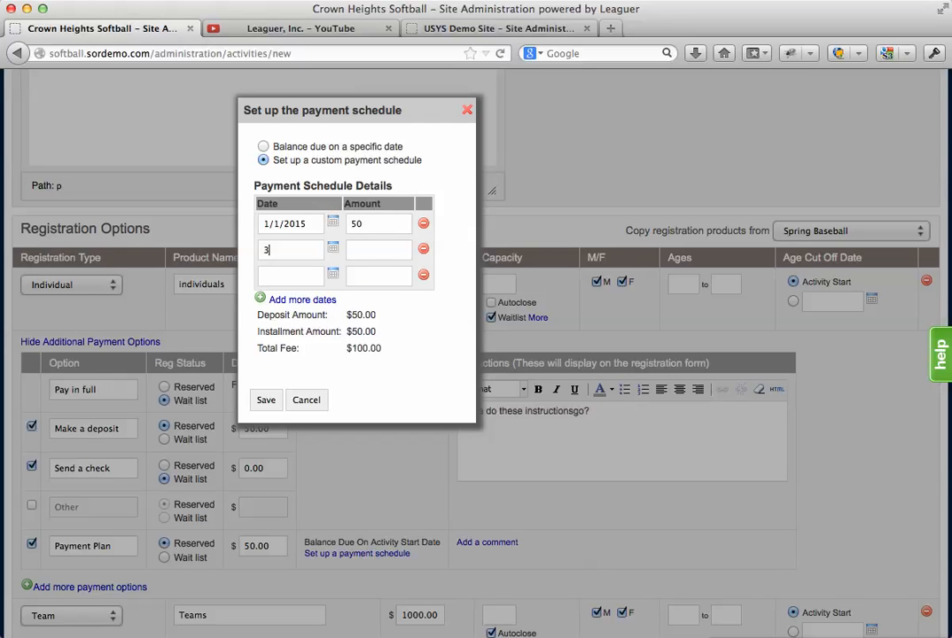
Add a second installment of 50.00 on 2/1/2014 and change the first installment's year to 2014
text(2/)
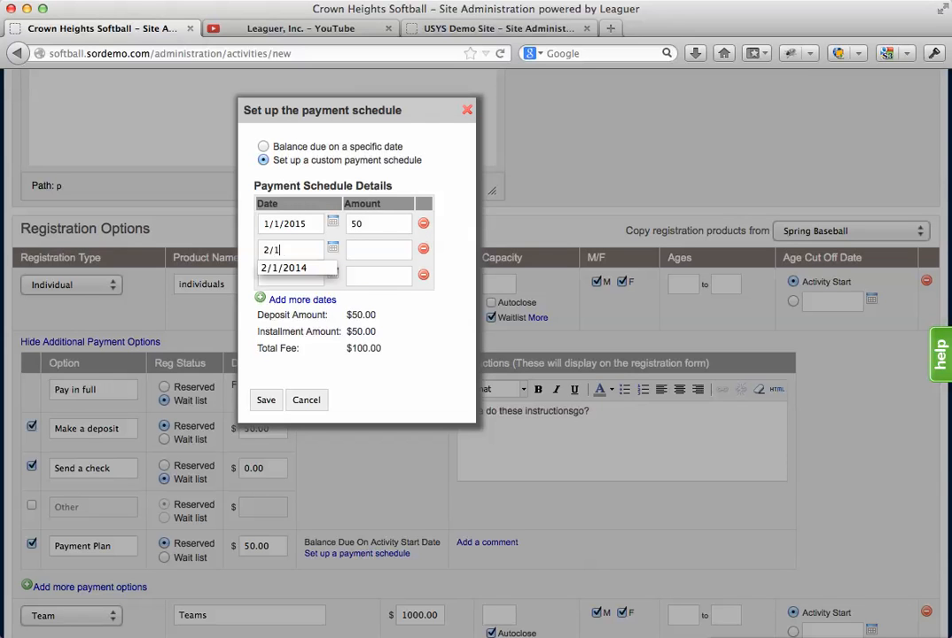
text(1/2014)
key(Tab)
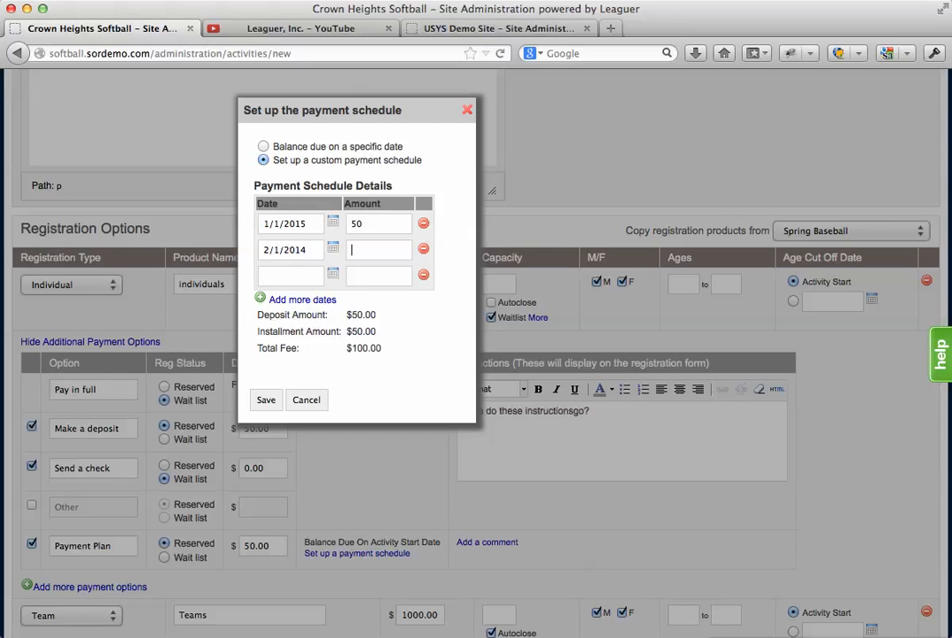
key(BackSpace)
key(BackSpace)
text(50.00)
click(308, 223)
key(BackSpace)
text(4)
Add a third installment of 50.00 on 3/1/2014 and save the payment schedule
click(282, 274)
text(4/)
key(BackSpace)
key(BackSpace)
text(3/)
key(Down)
key(Tab)
text(50.0)
click(265, 399)
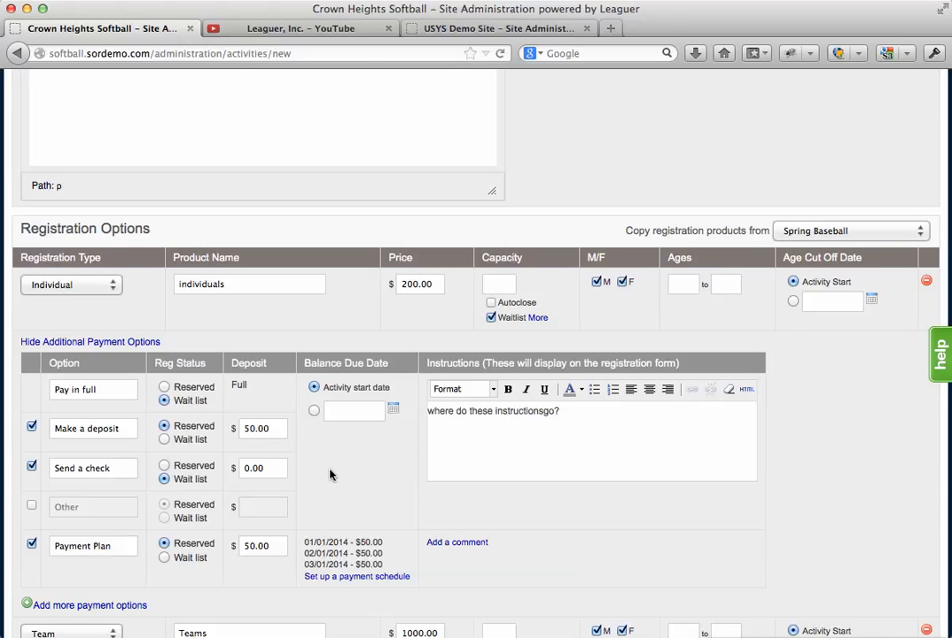
Continue with the default activity and team settings and publish the activities in the LEAGUES folder under Activities
scroll(332, 472, down, 5)
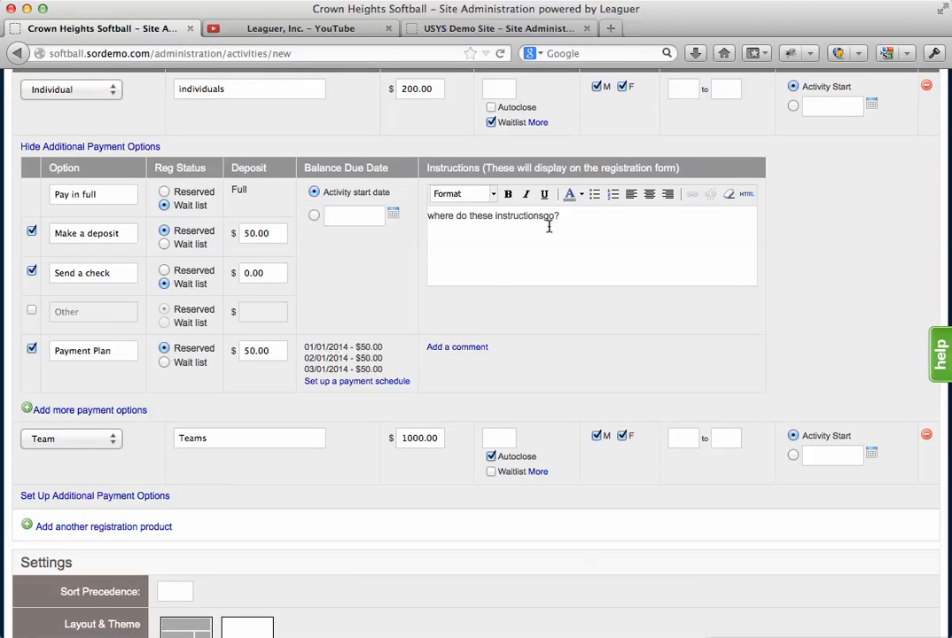
scroll(365, 513, down, 4)
scroll(367, 518, down, 8)
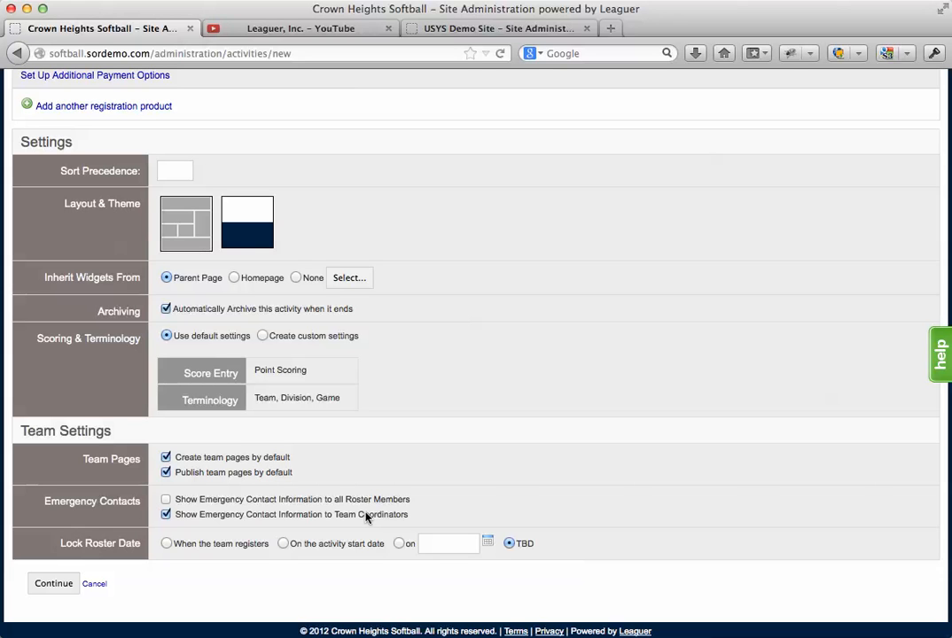
scroll(168, 282, down, 1)
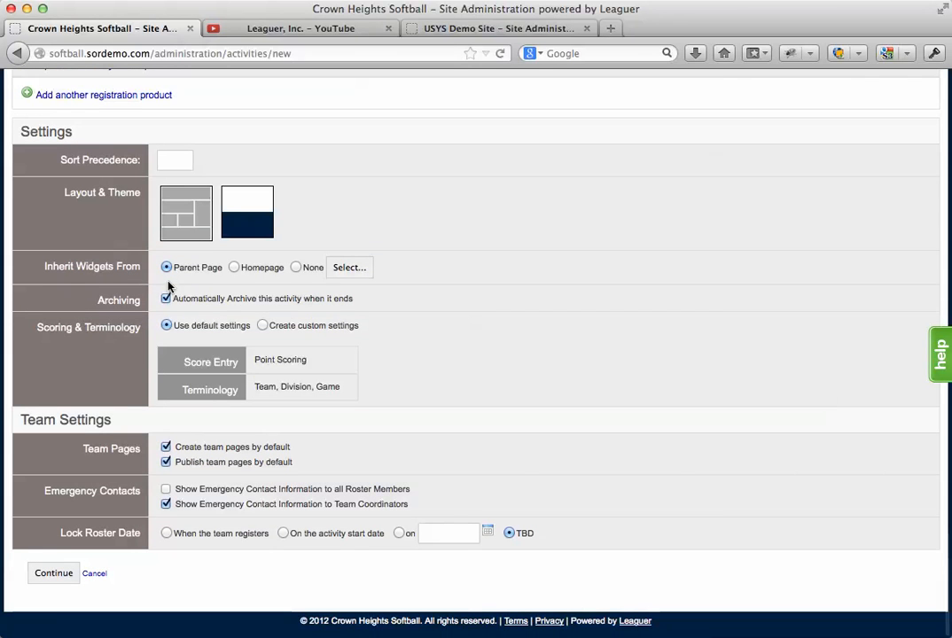
click(53, 574)
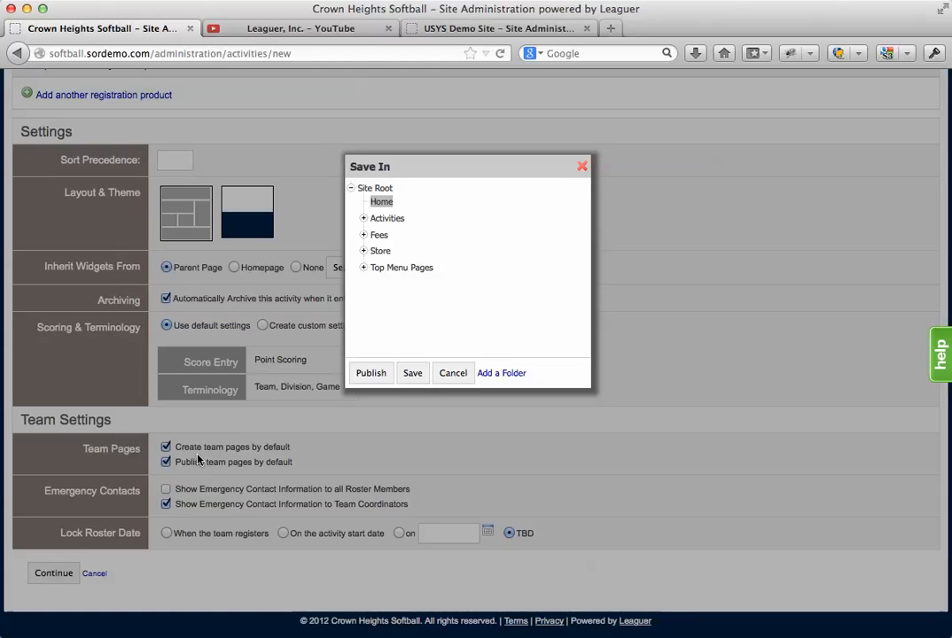
click(364, 219)
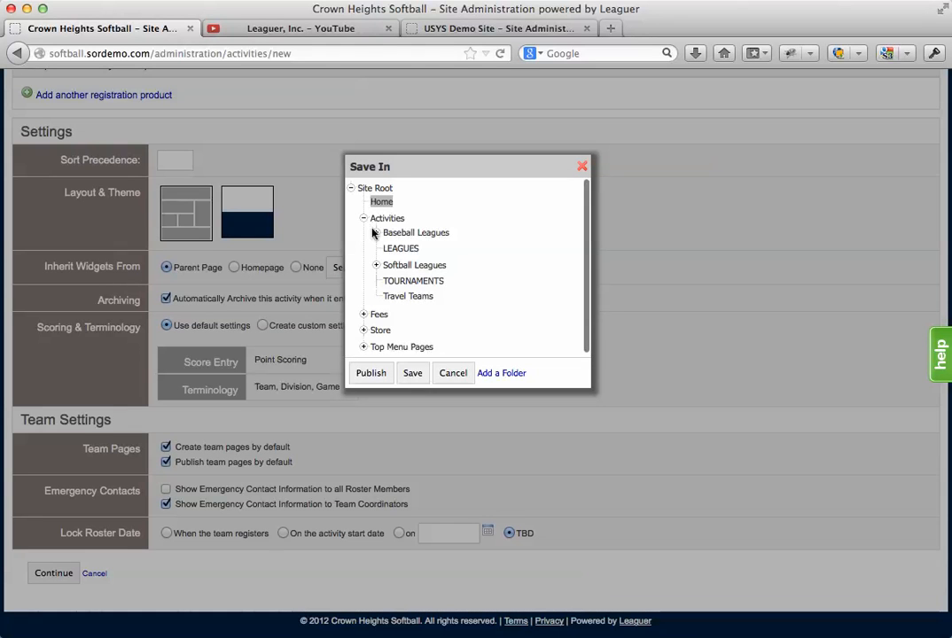
click(395, 249)
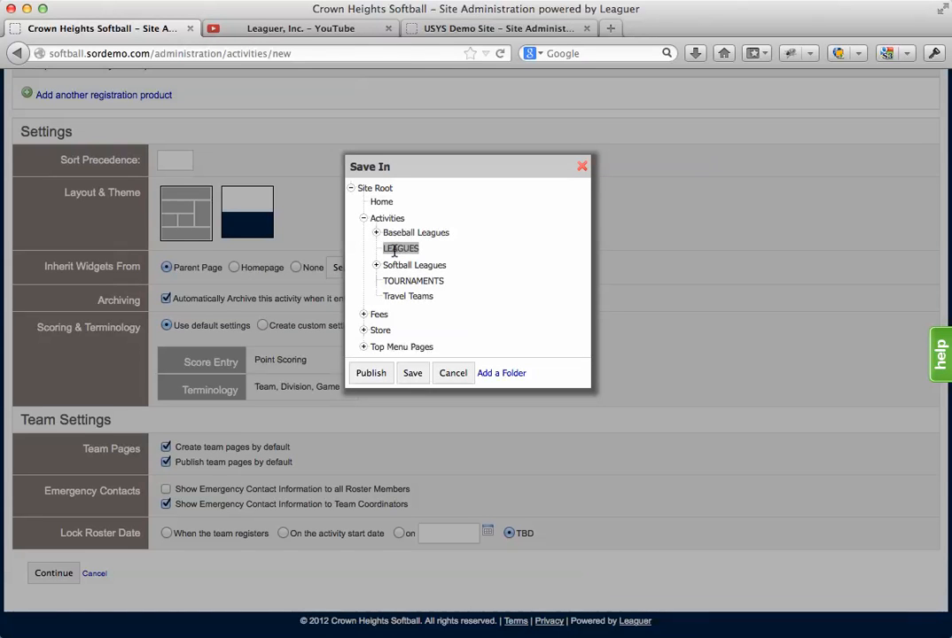
click(374, 373)
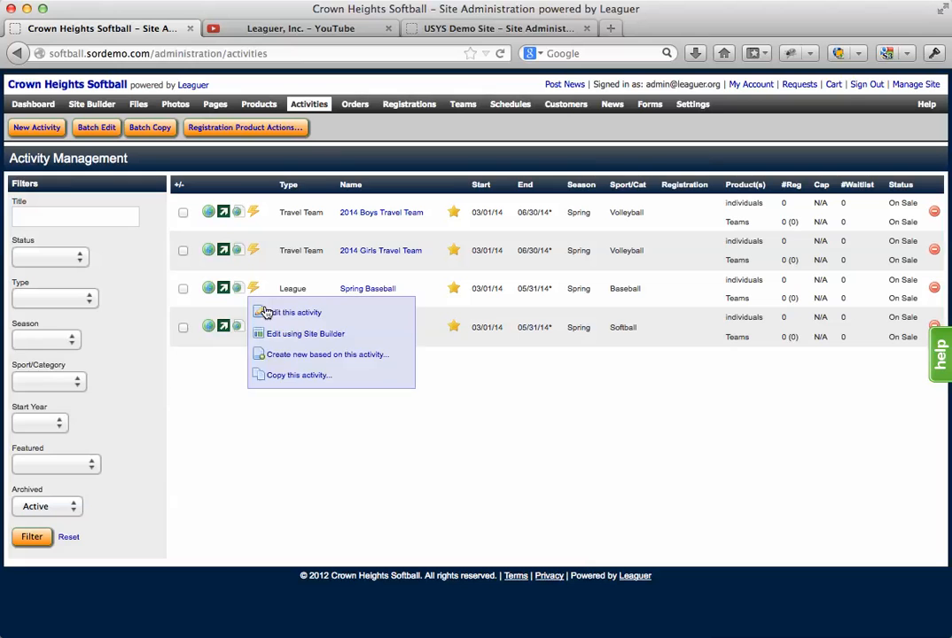
Select all four activities, examine their batch copy options and cancel without copying
click(183, 288)
mouse_move(255, 288)
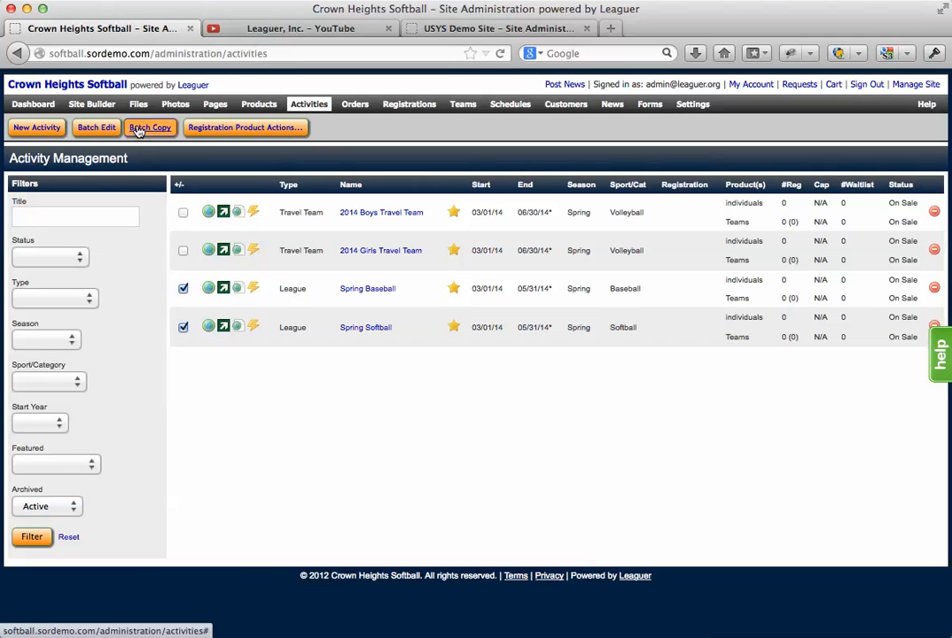
click(183, 212)
click(182, 251)
click(149, 127)
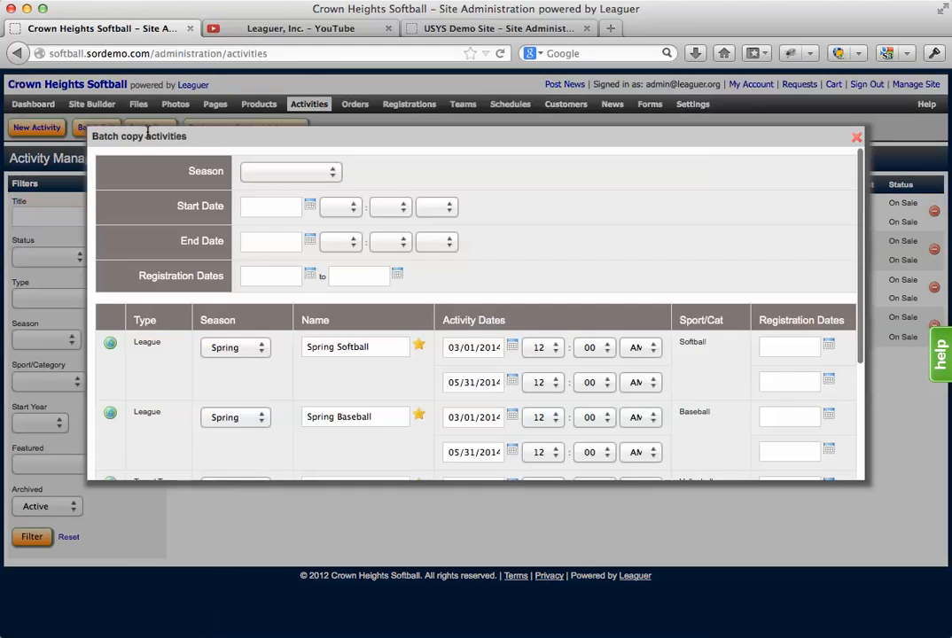
scroll(306, 354, down, 5)
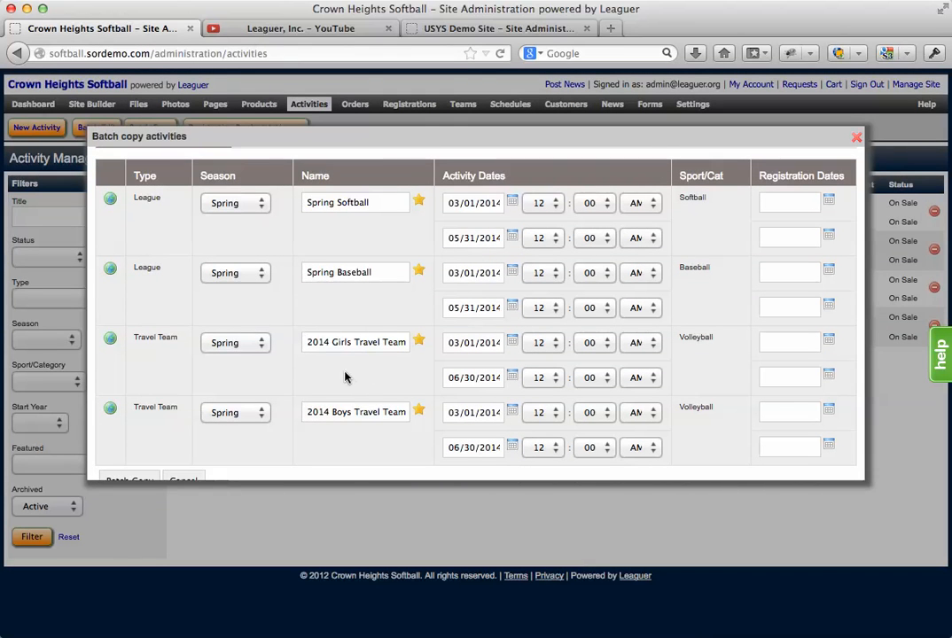
scroll(259, 453, down, 1)
click(182, 465)
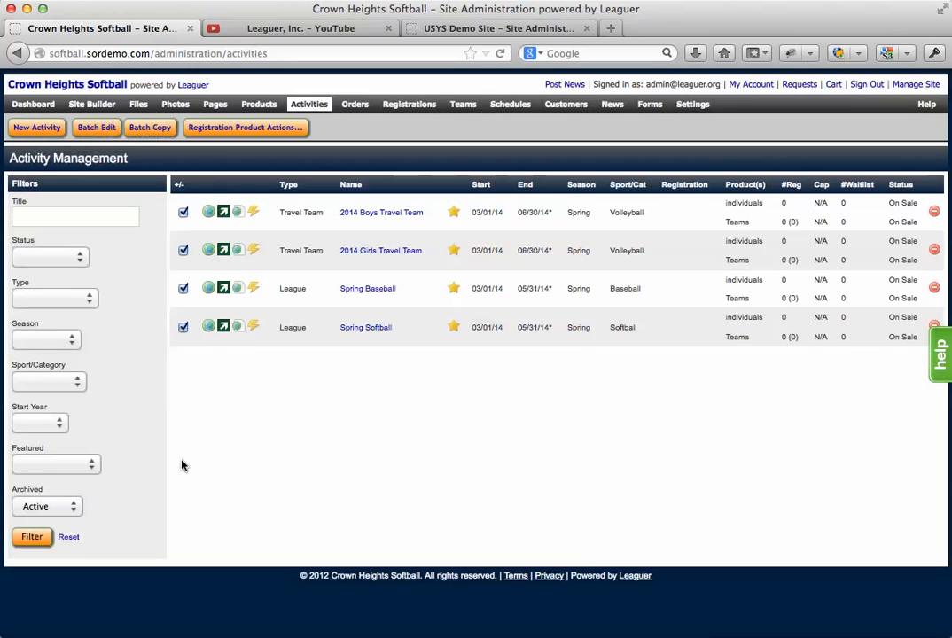
Open the public Crown Heights Softball home page and view the Leagues and Store navigation entries
click(93, 84)
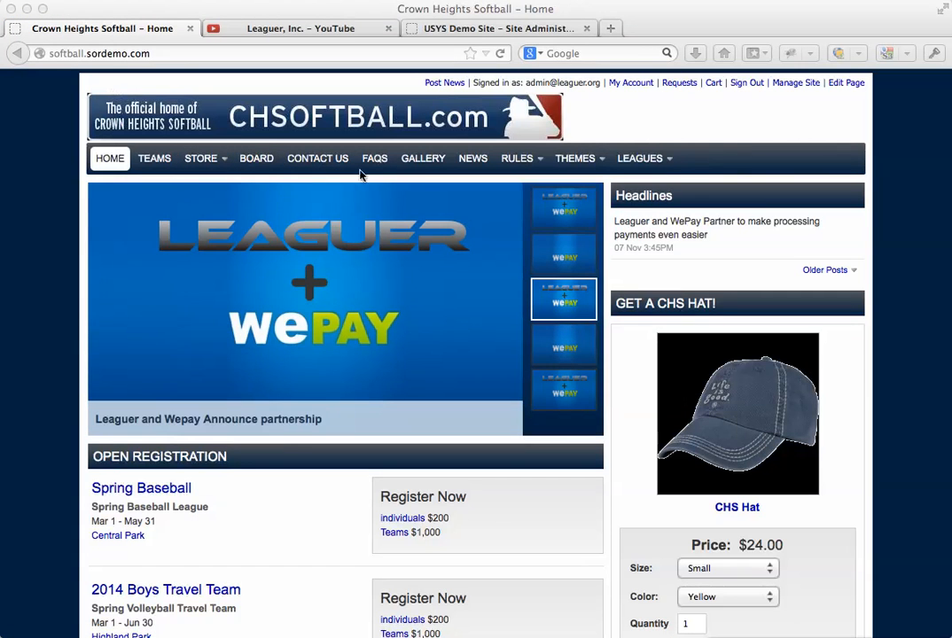
click(646, 134)
mouse_move(643, 166)
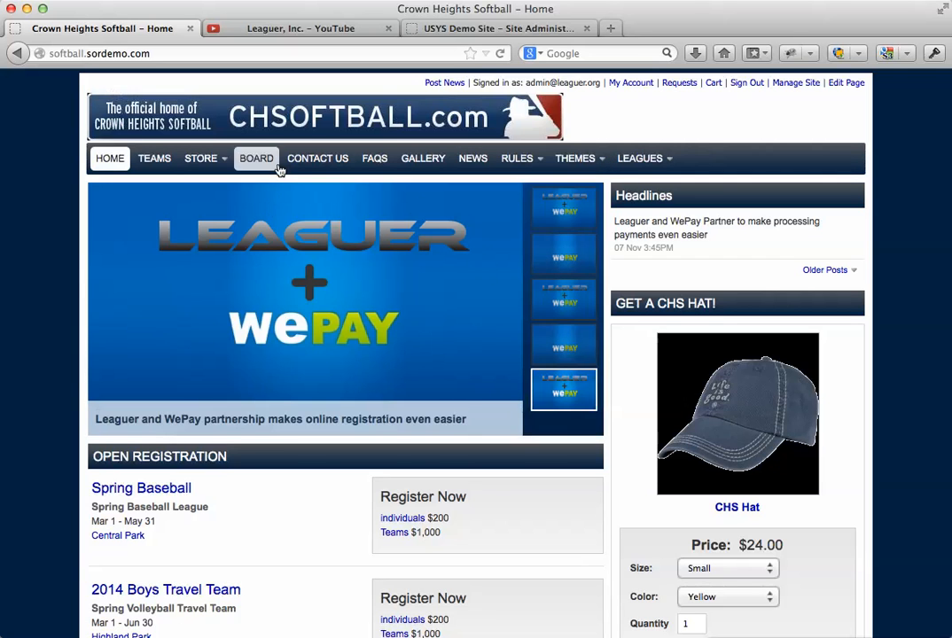
mouse_move(203, 167)
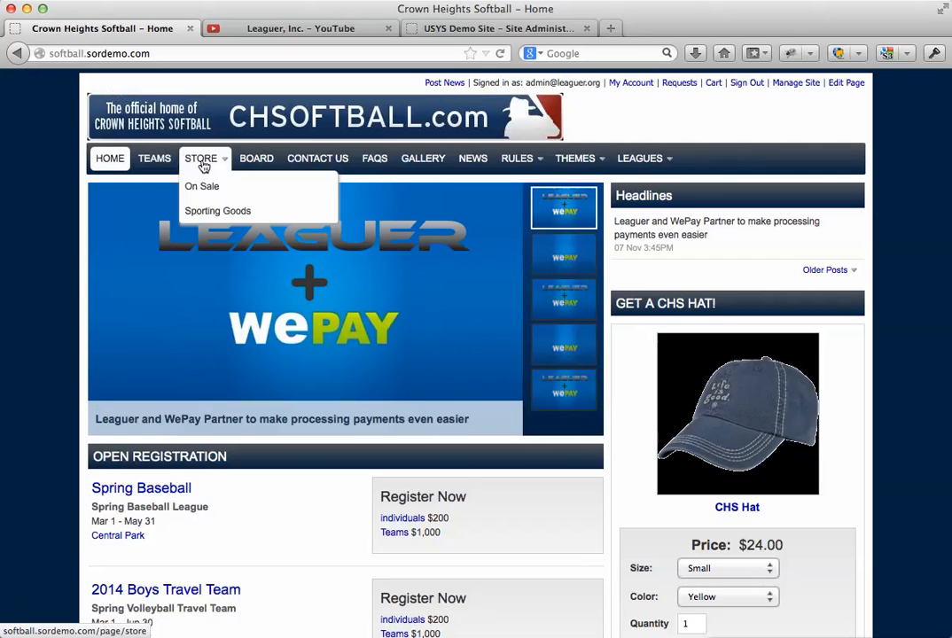